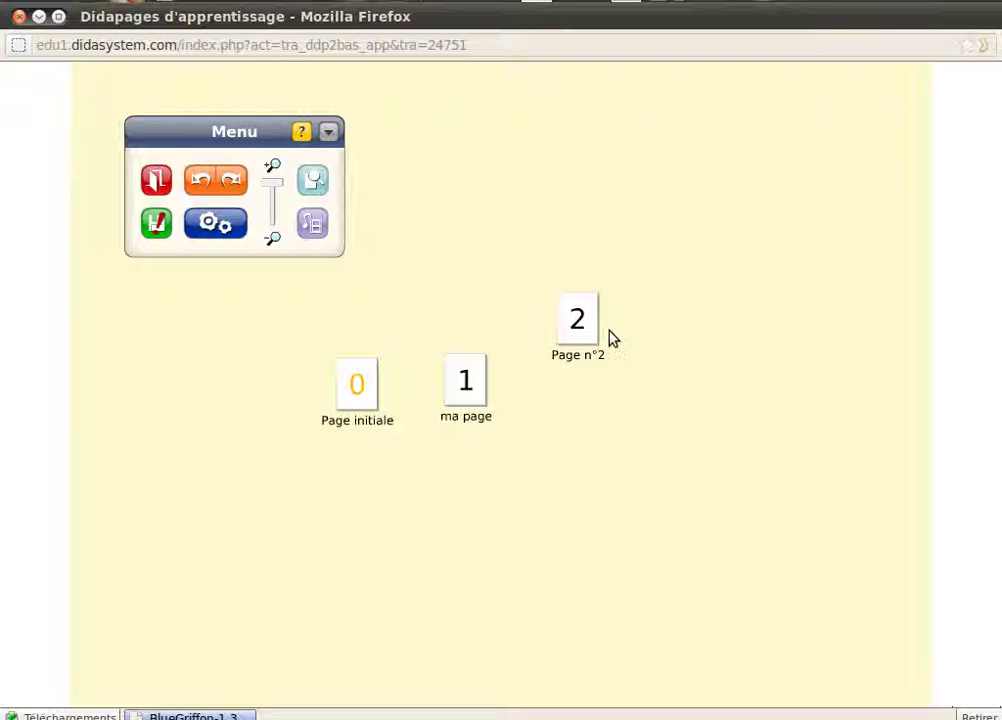
- Move Page n°2 beside "ma page" and add a comment note above the pages reading "Un commentaire"
{"action": "left_click_drag", "start_coordinate": [577, 324], "coordinate": [536, 391]}
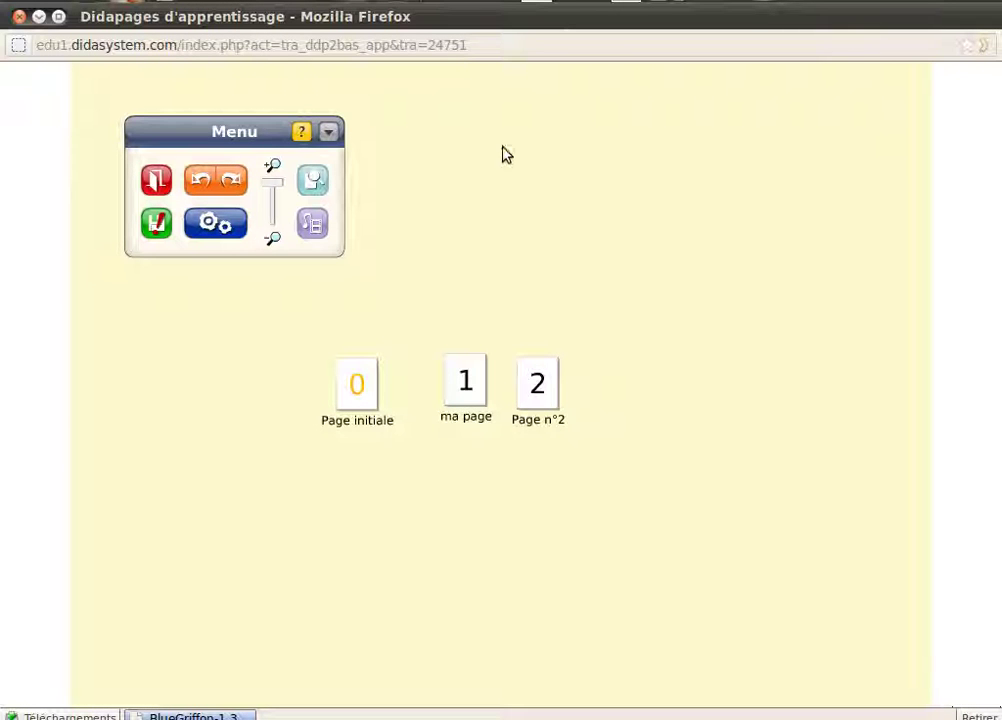
{"action": "right_click", "coordinate": [476, 175]}
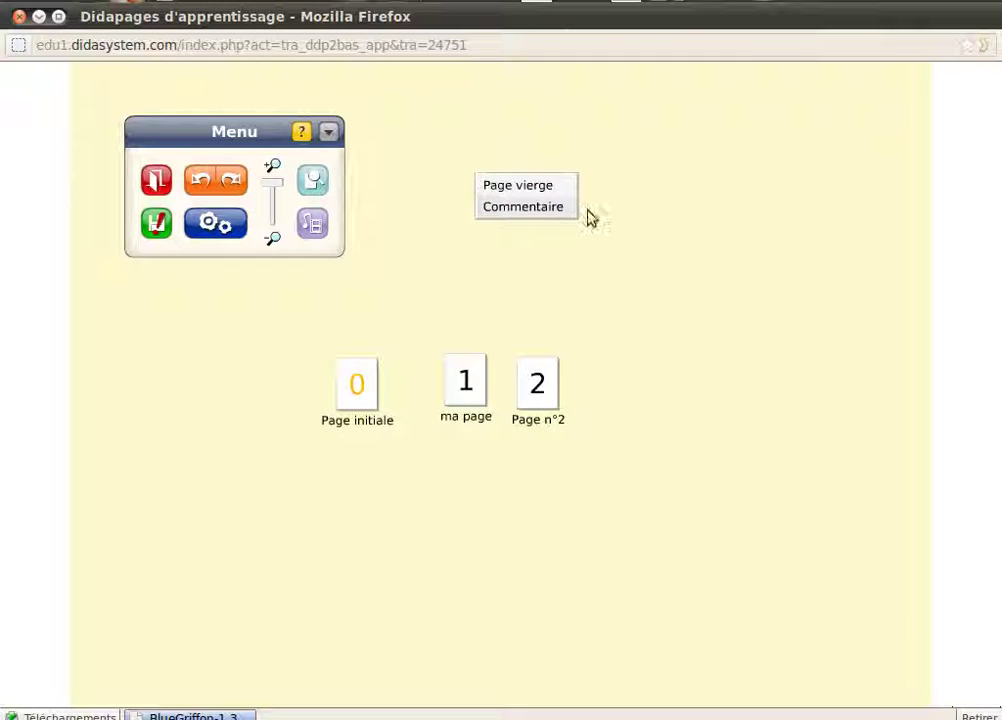
{"action": "left_click", "coordinate": [537, 207]}
{"action": "left_click_drag", "start_coordinate": [573, 193], "coordinate": [470, 193]}
{"action": "type", "text": "Un "}
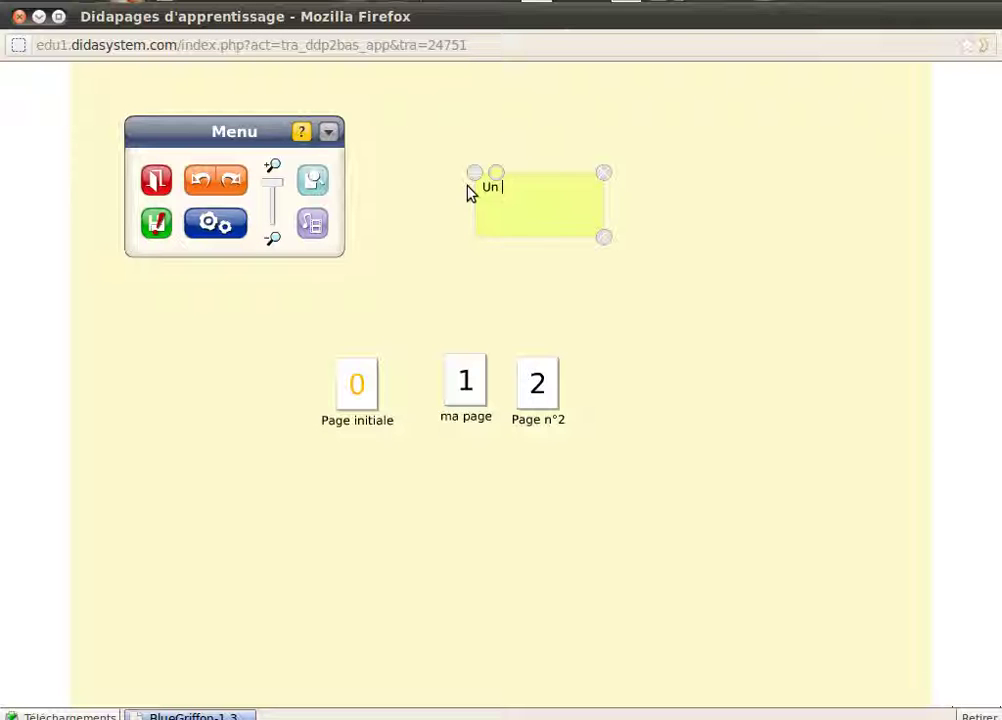
{"action": "type", "text": "commentaire"}
{"action": "right_click", "coordinate": [566, 277]}
{"action": "left_click", "coordinate": [530, 285]}
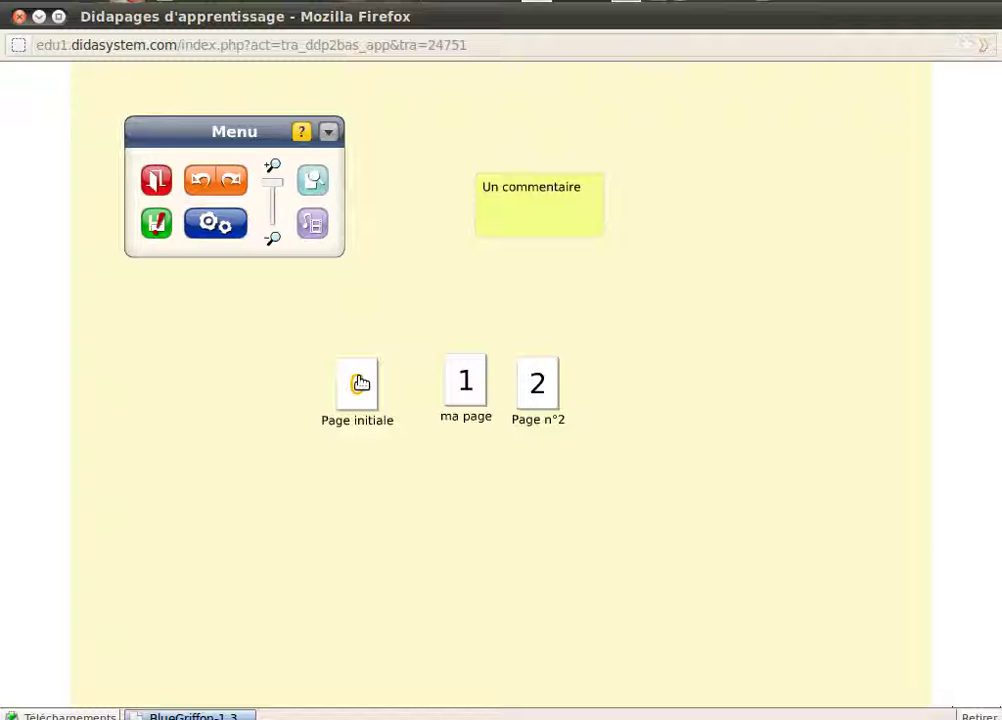
- Space out "ma page" and Page n°2 in a roughly even row with Page initiale
{"action": "mouse_move", "coordinate": [467, 386]}
{"action": "left_mouse_down"}
{"action": "mouse_move", "coordinate": [445, 338]}
{"action": "mouse_move", "coordinate": [459, 387]}
{"action": "left_mouse_up"}
{"action": "left_click_drag", "start_coordinate": [541, 396], "coordinate": [581, 385]}
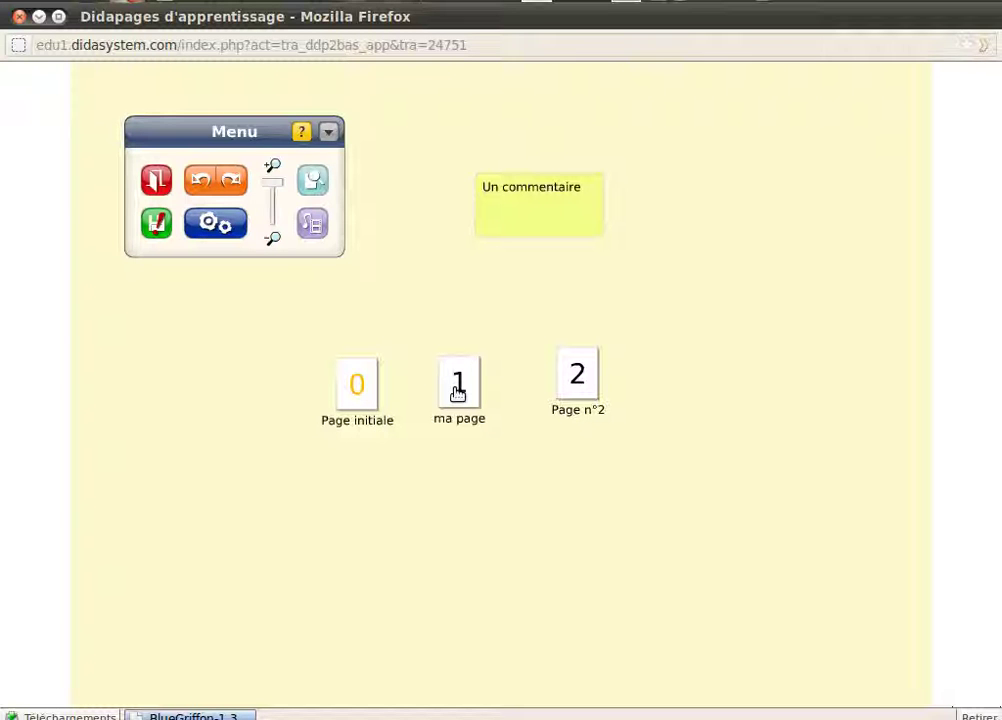
- Open Page initiale for editing and change its background to a bright sky blue
{"action": "left_click", "coordinate": [357, 388]}
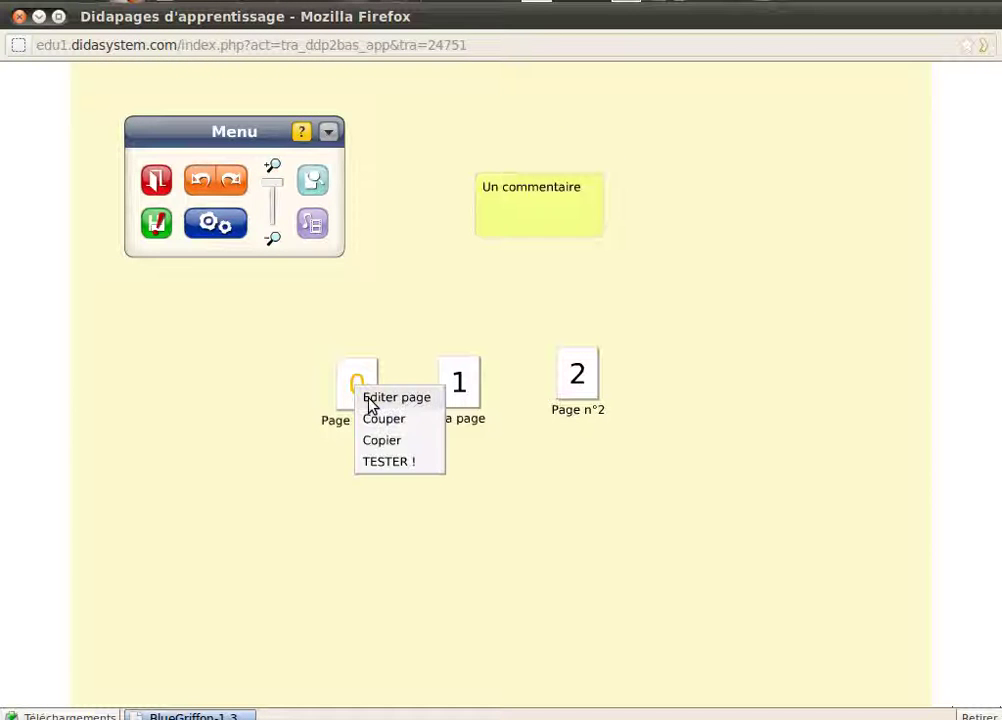
{"action": "left_click", "coordinate": [368, 397]}
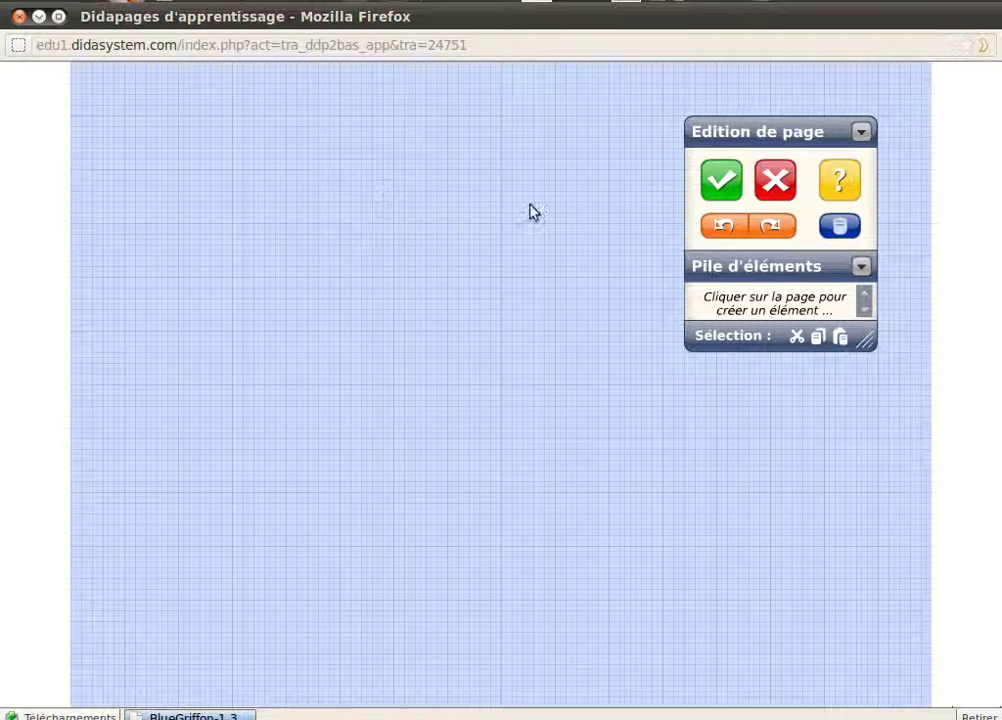
{"action": "left_click", "coordinate": [850, 230]}
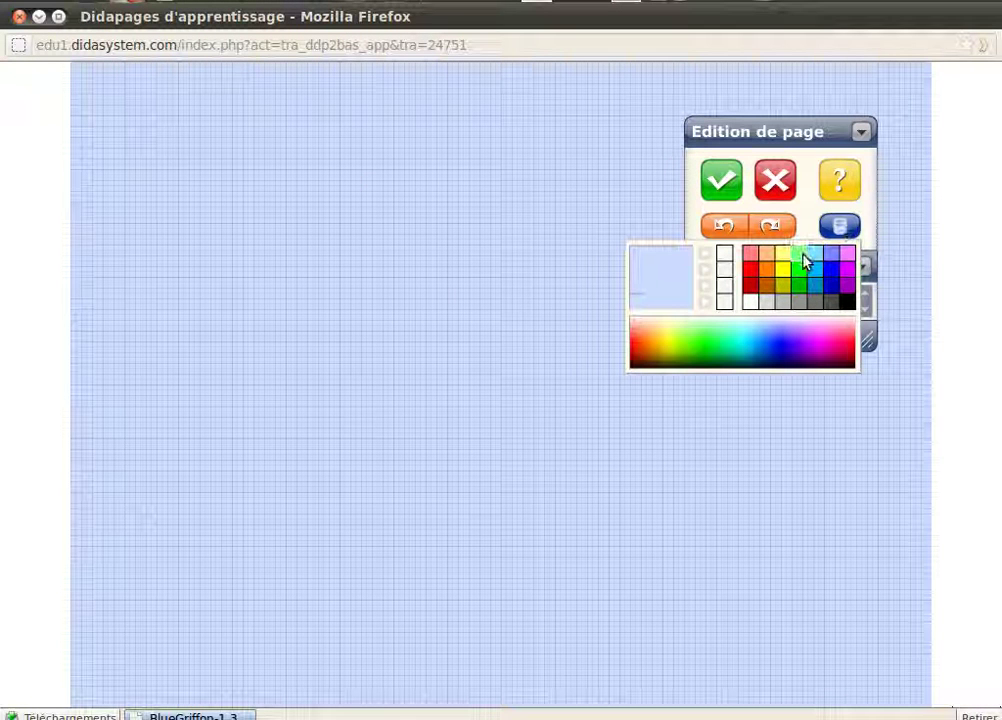
{"action": "left_click", "coordinate": [753, 341]}
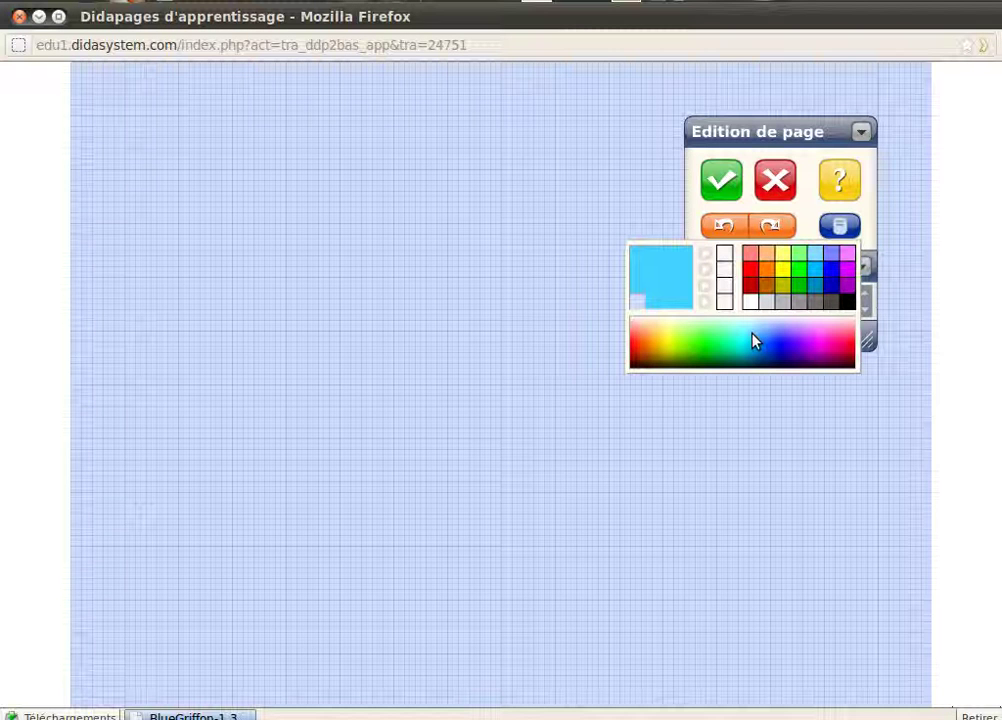
{"action": "left_click", "coordinate": [672, 284]}
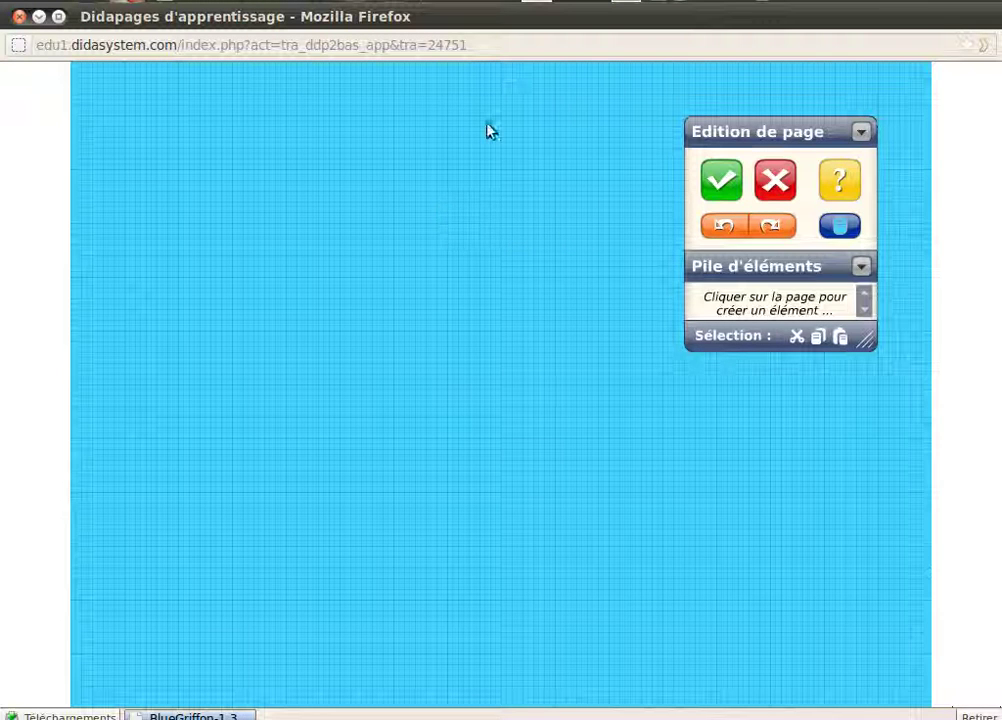
- Insert a shape element in the page's upper left, browse the Flèches and Bulles sets, and choose the circle from Formes géométrique
{"action": "left_click", "coordinate": [297, 193]}
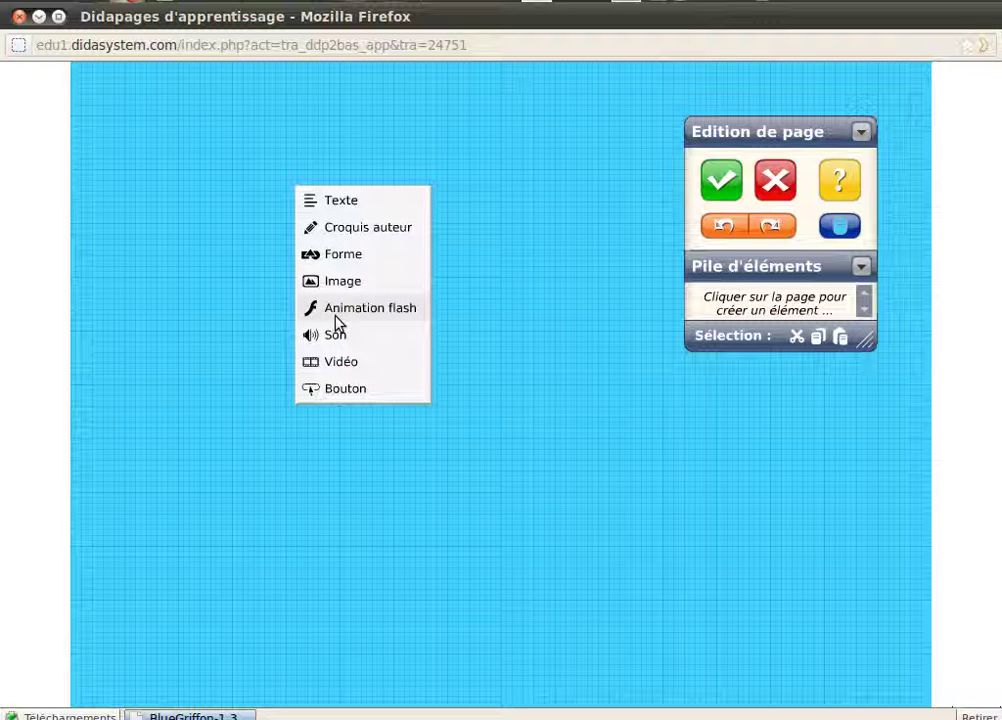
{"action": "left_click", "coordinate": [318, 256]}
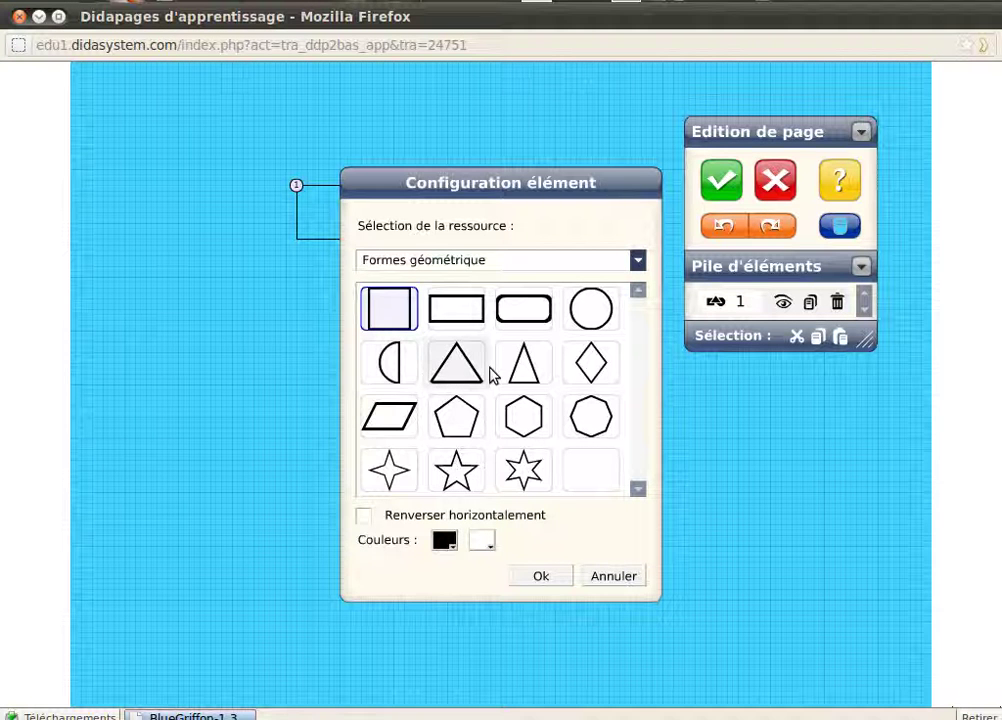
{"action": "left_click", "coordinate": [633, 262]}
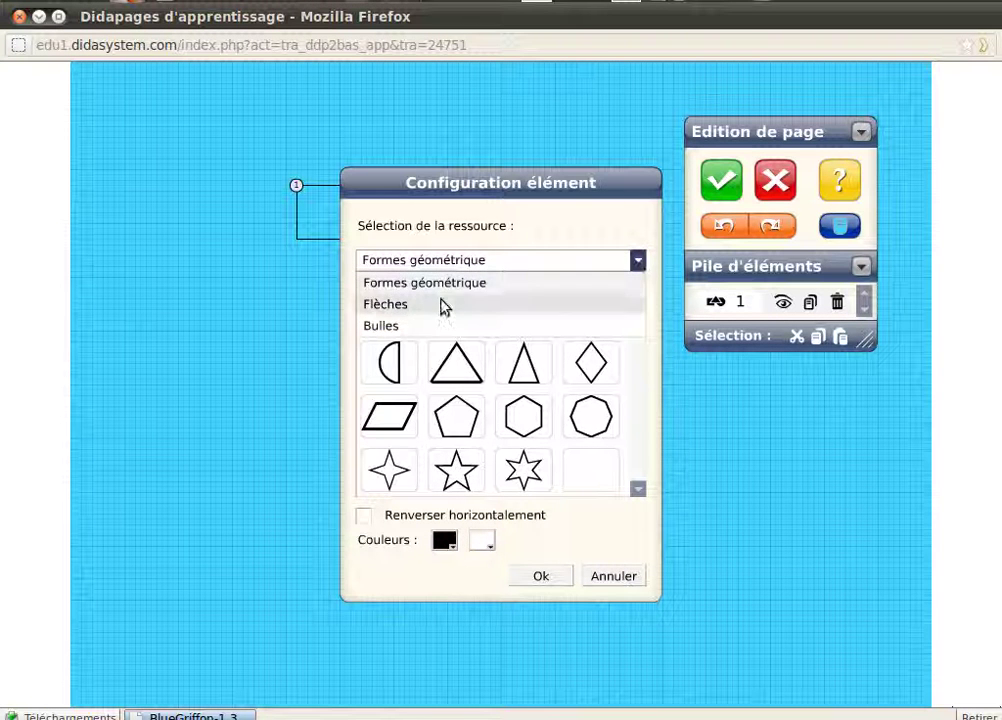
{"action": "left_click", "coordinate": [443, 304]}
{"action": "left_click", "coordinate": [637, 260]}
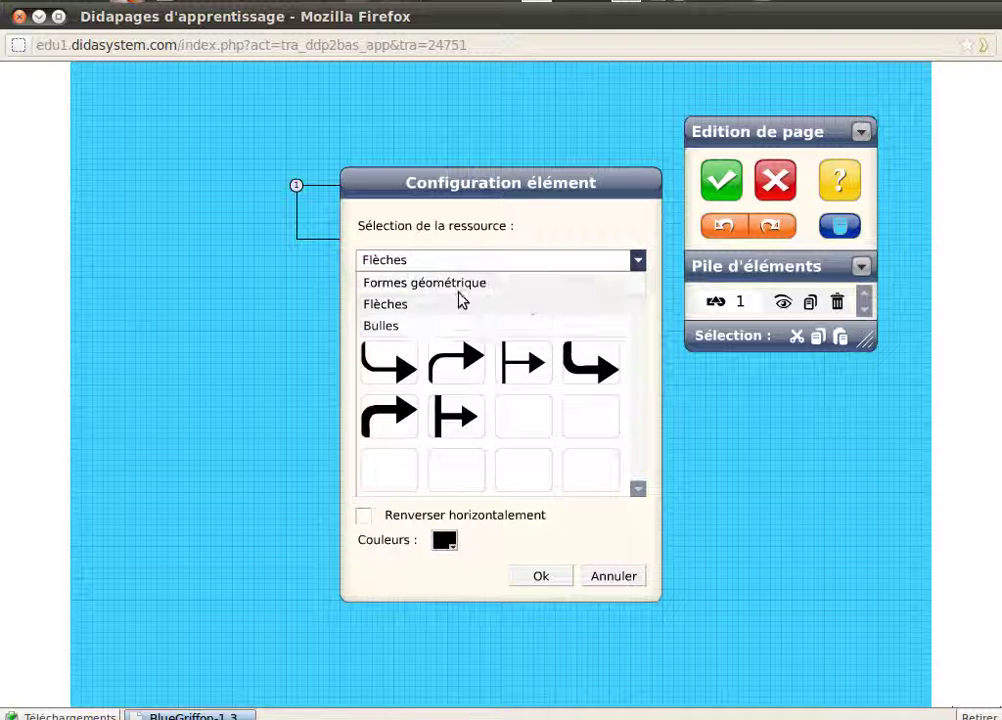
{"action": "left_click", "coordinate": [455, 327]}
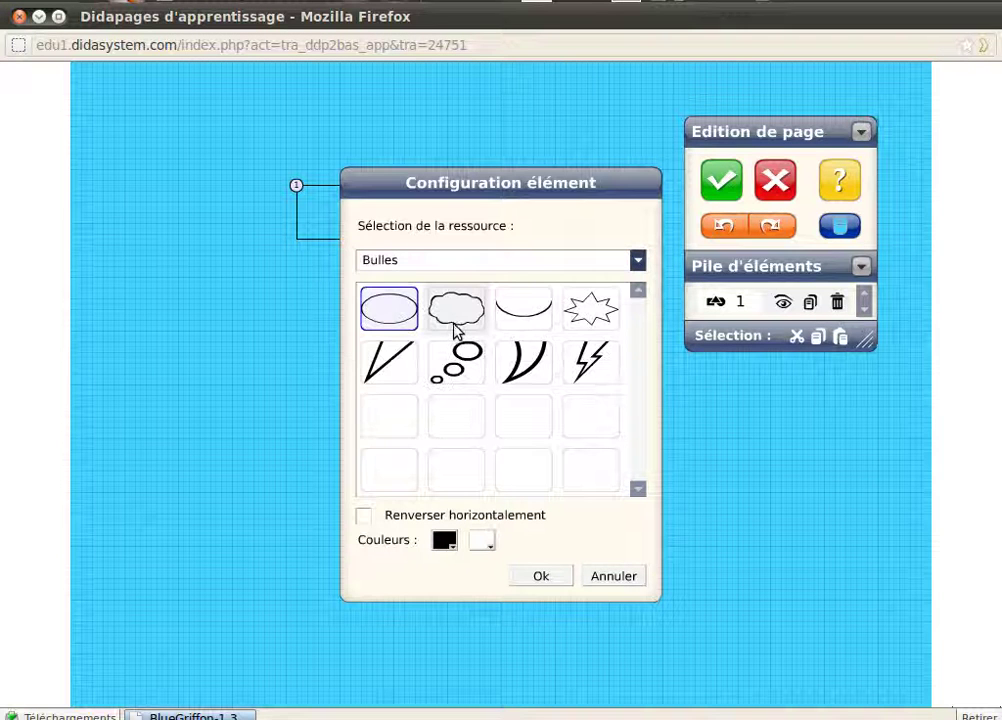
{"action": "left_click", "coordinate": [637, 261]}
{"action": "left_click", "coordinate": [514, 284]}
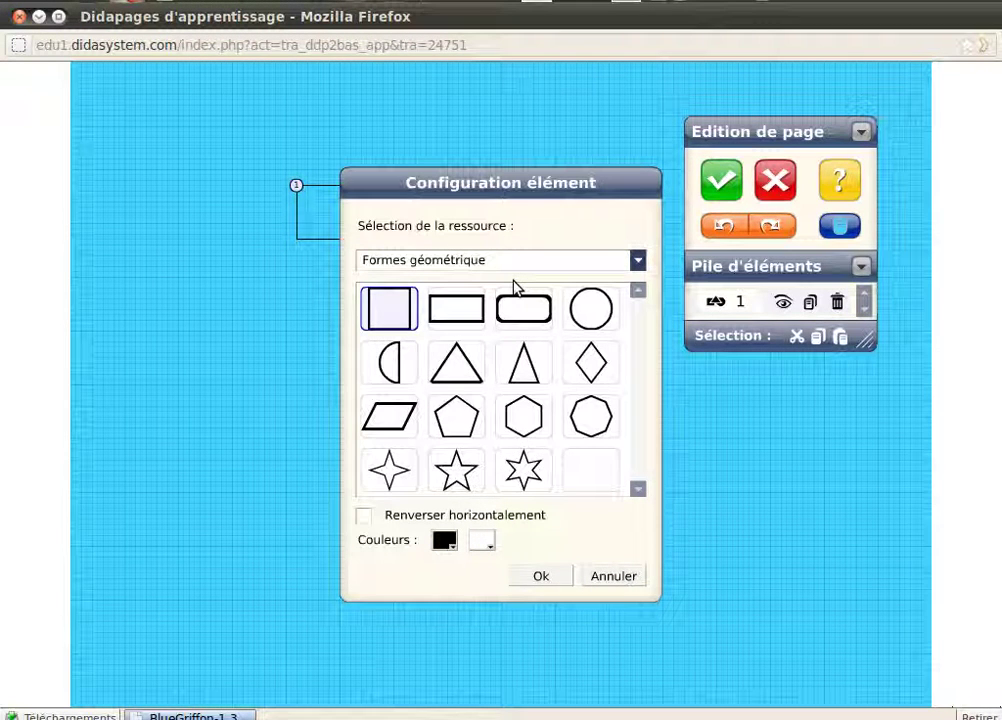
{"action": "left_click", "coordinate": [592, 316]}
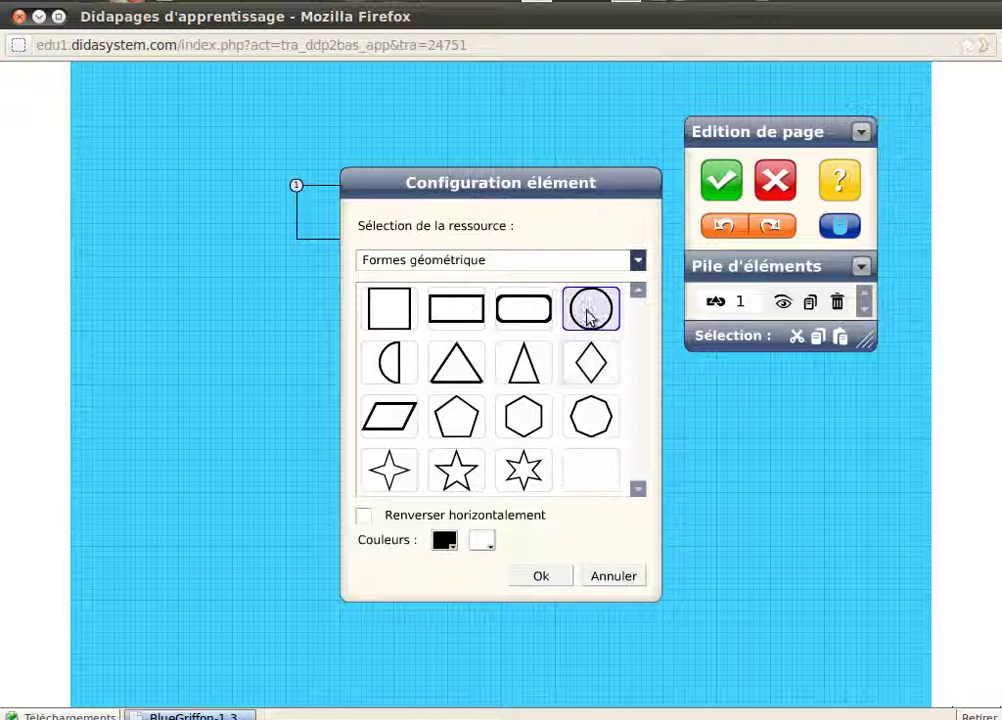
- Give the circle shape a light green fill and a blue outline, and accept its configuration
{"action": "left_click", "coordinate": [484, 542]}
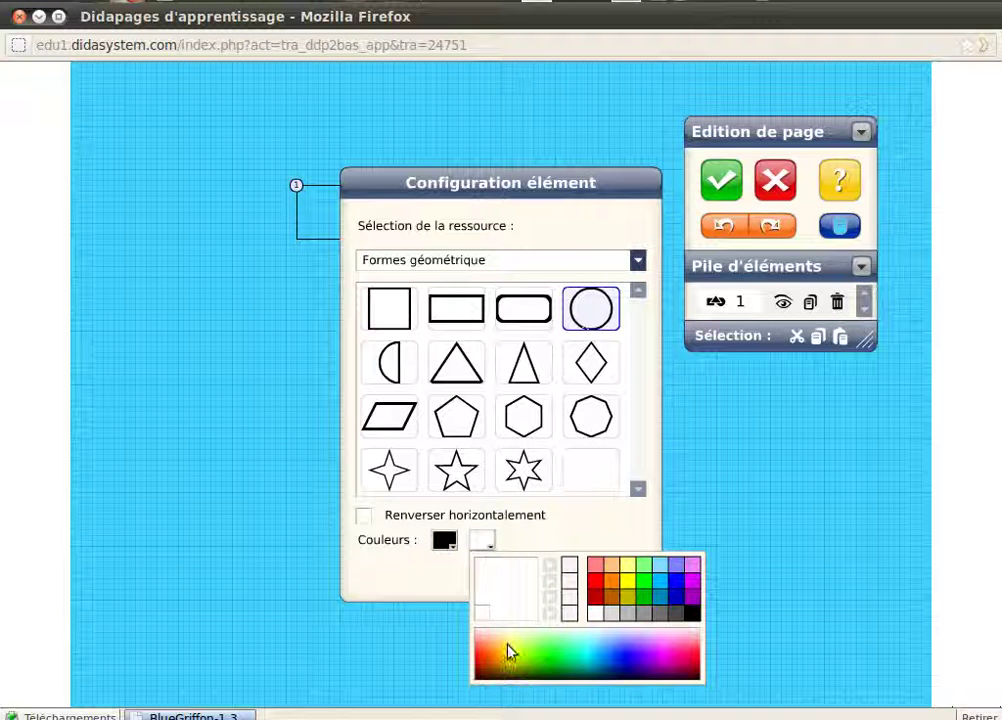
{"action": "left_click", "coordinate": [550, 650]}
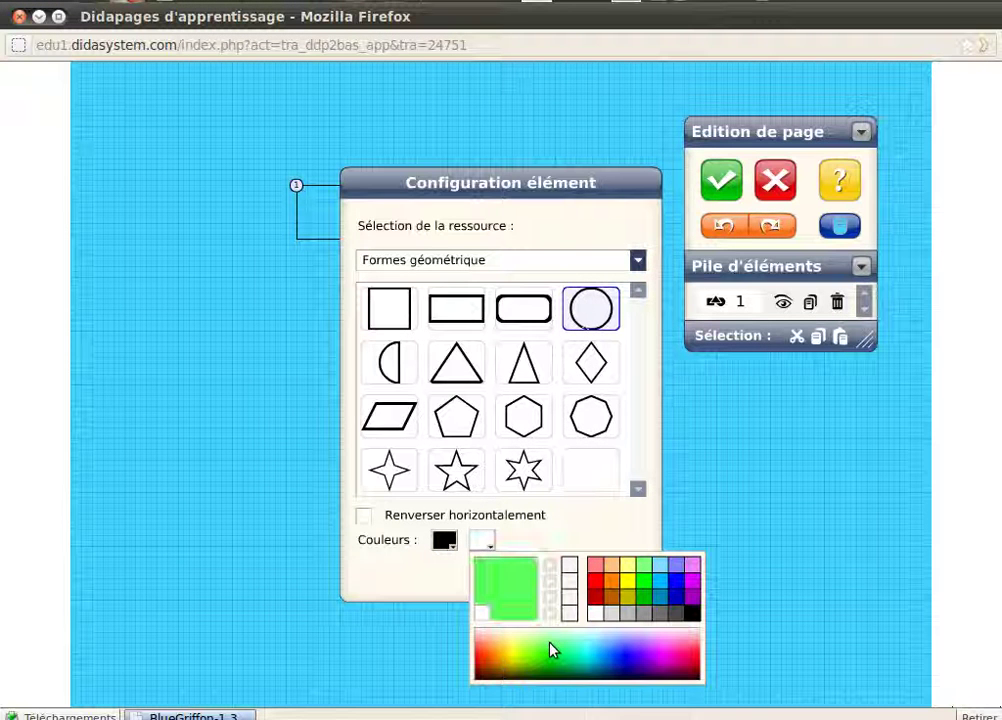
{"action": "left_click", "coordinate": [516, 591]}
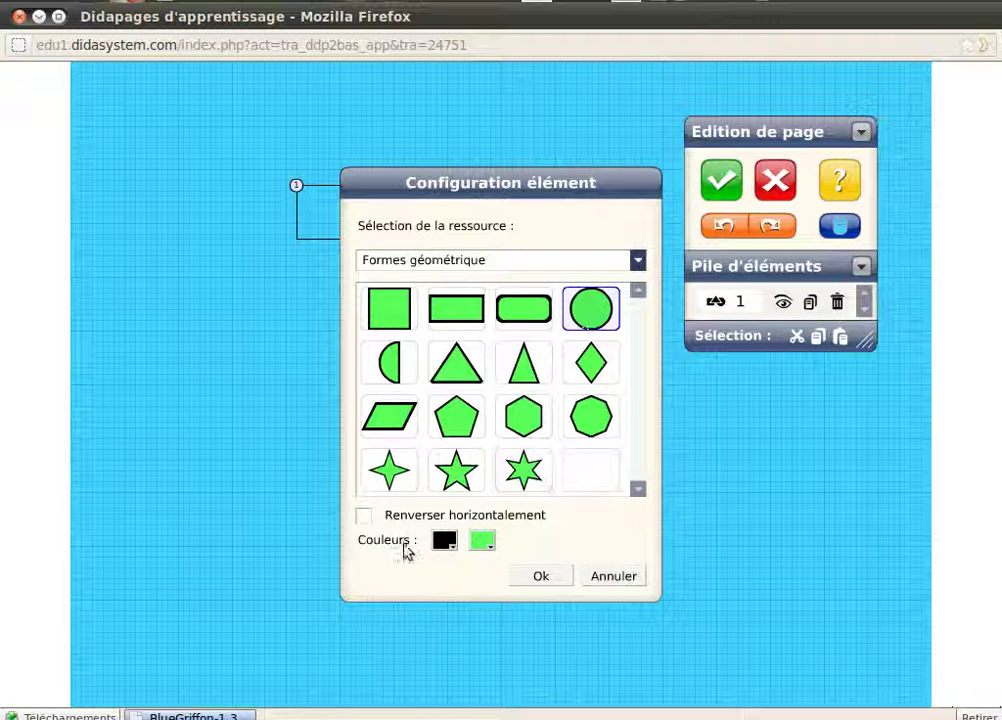
{"action": "left_click", "coordinate": [446, 543]}
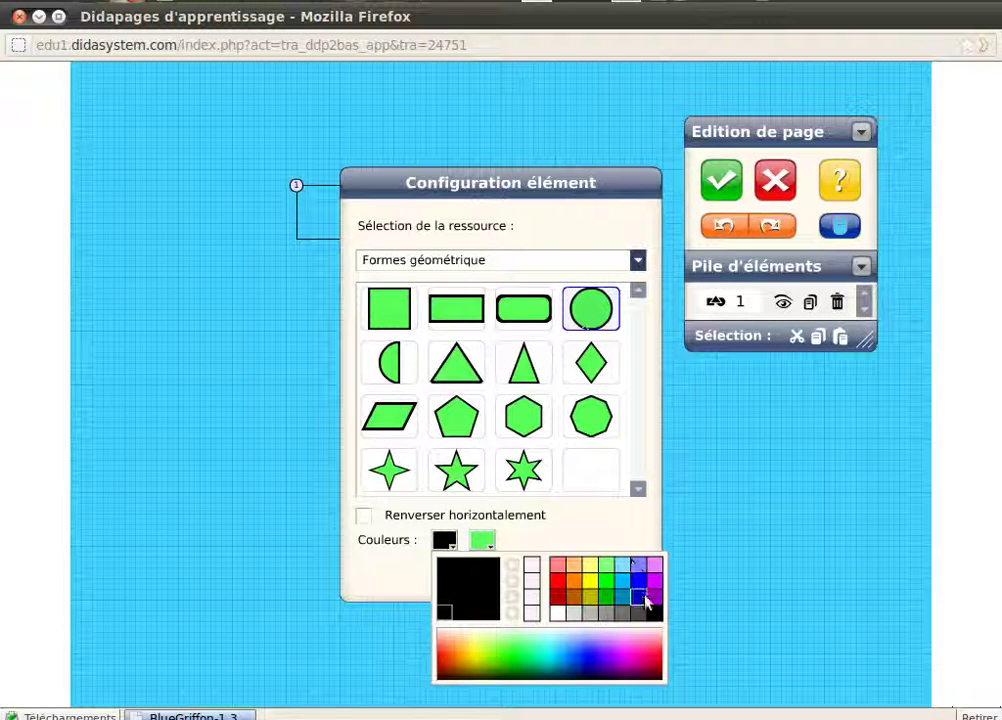
{"action": "left_click", "coordinate": [637, 584]}
{"action": "left_click", "coordinate": [473, 582]}
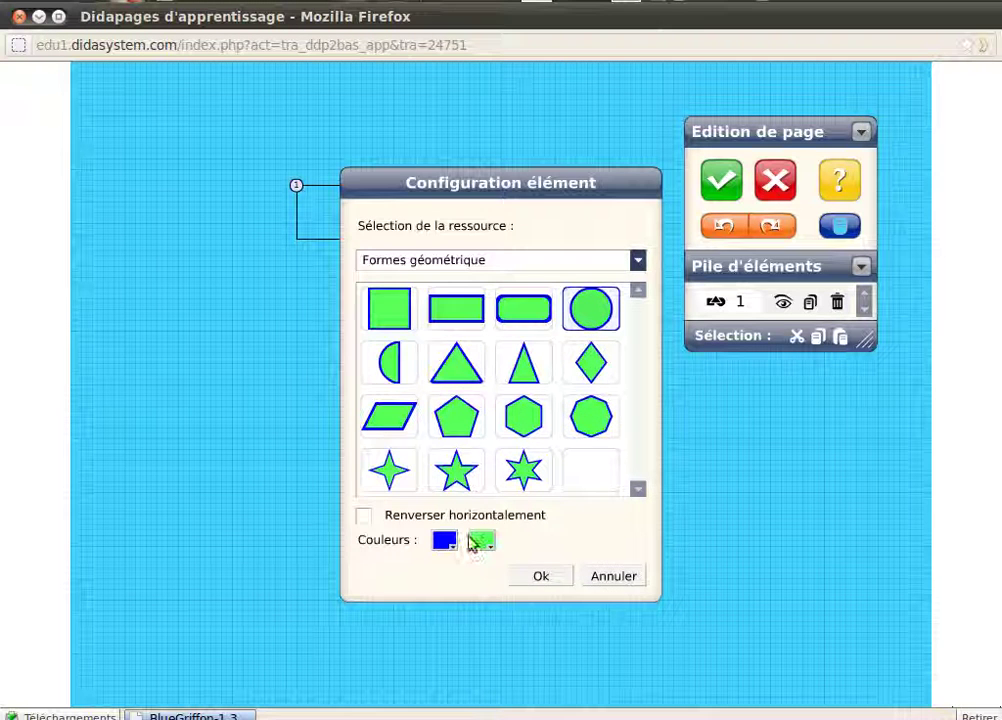
{"action": "left_click", "coordinate": [550, 575]}
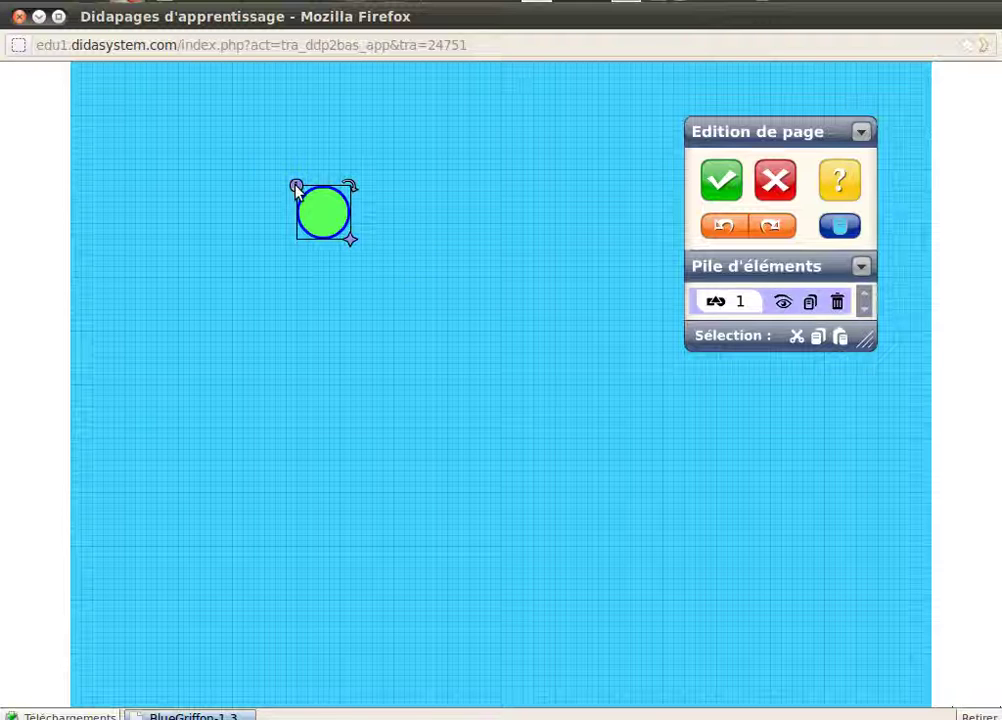
- Reposition the circle further left on the page and enlarge it to roughly three times its size, tilting it clockwise
{"action": "left_click_drag", "start_coordinate": [296, 187], "coordinate": [188, 199]}
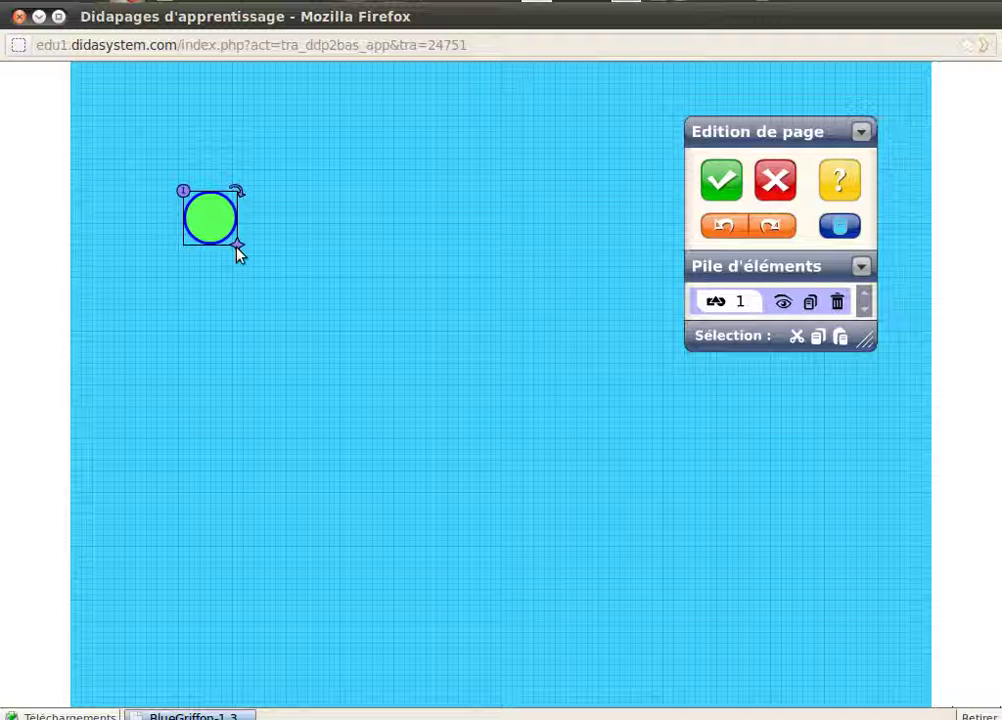
{"action": "left_click_drag", "start_coordinate": [238, 248], "coordinate": [361, 379]}
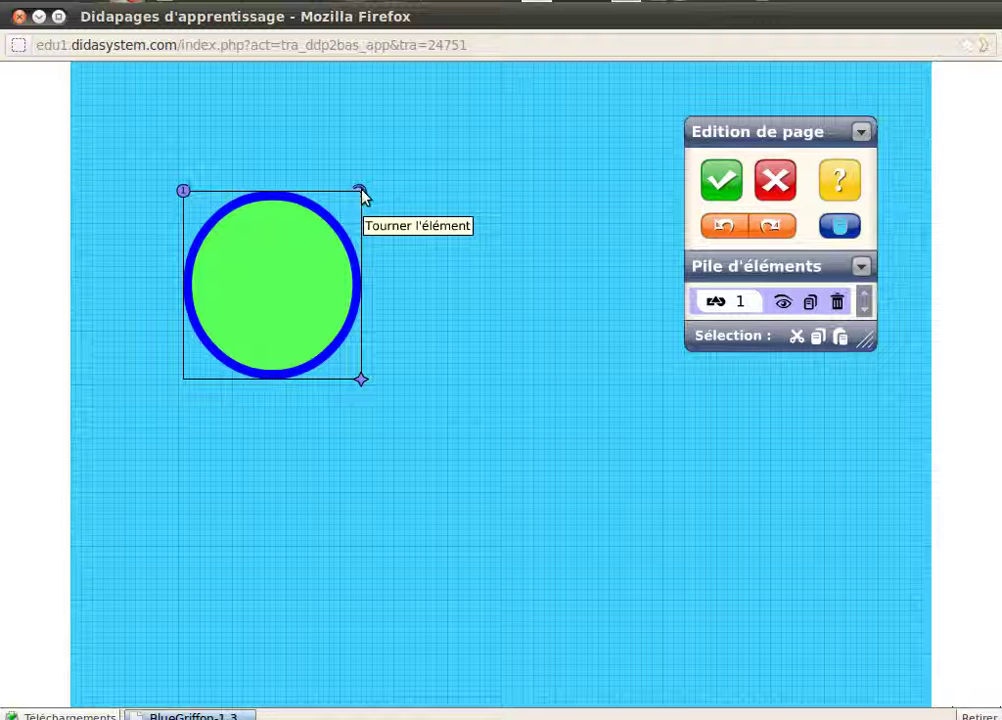
{"action": "left_click_drag", "start_coordinate": [362, 194], "coordinate": [378, 282]}
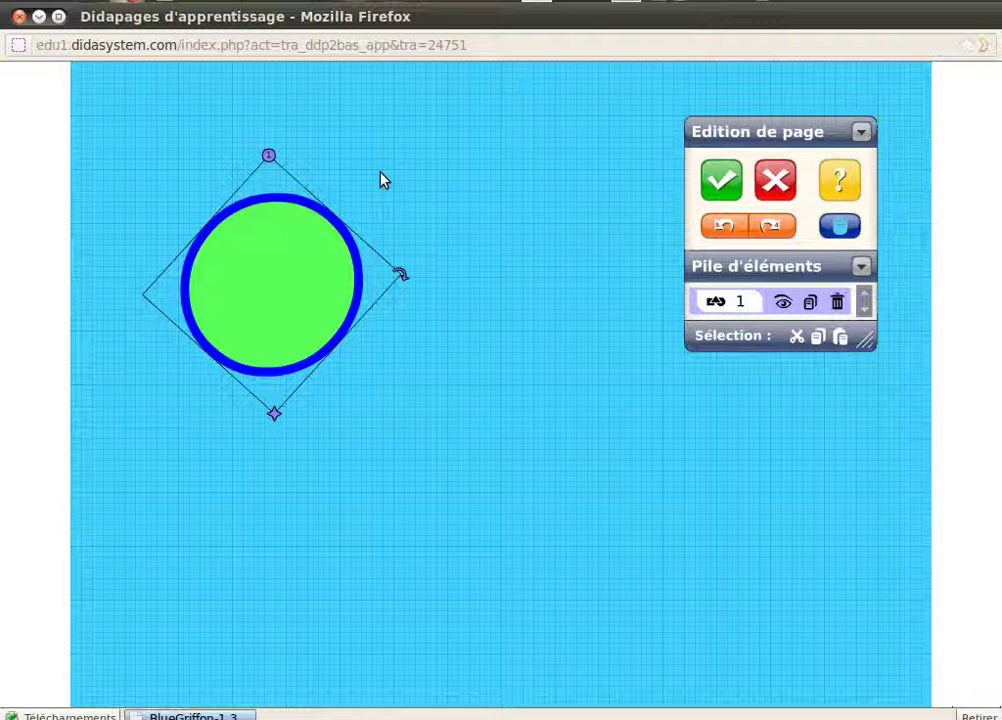
- Add a wide text element below the circle, starting at about 95 : 375, containing "un texte"
{"action": "right_click", "coordinate": [420, 353]}
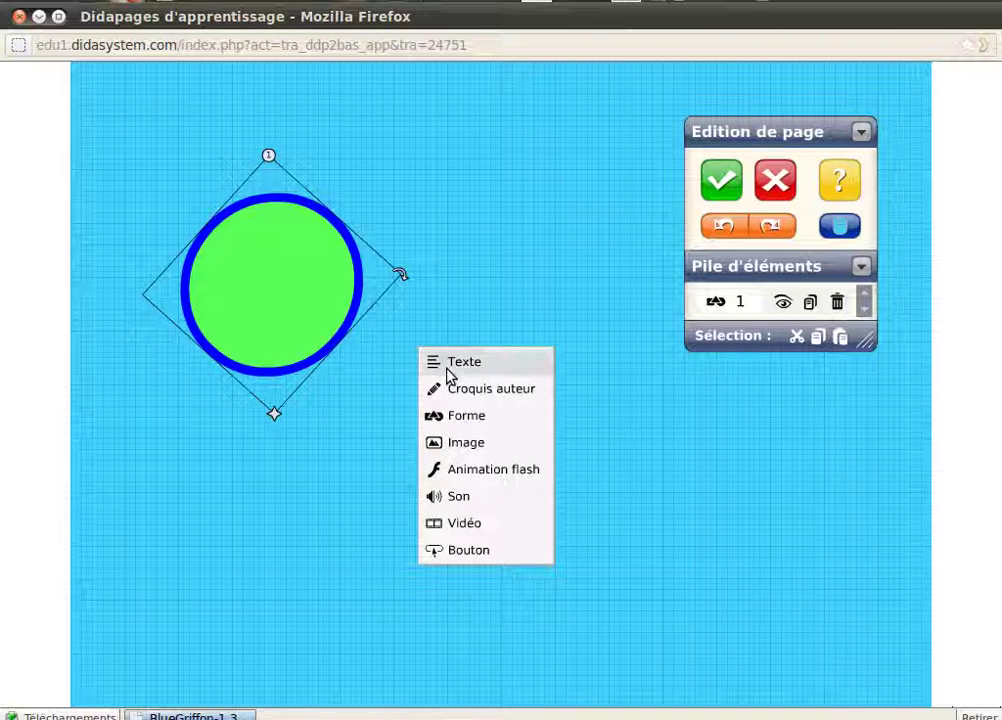
{"action": "left_click", "coordinate": [445, 365]}
{"action": "left_click_drag", "start_coordinate": [418, 358], "coordinate": [175, 470]}
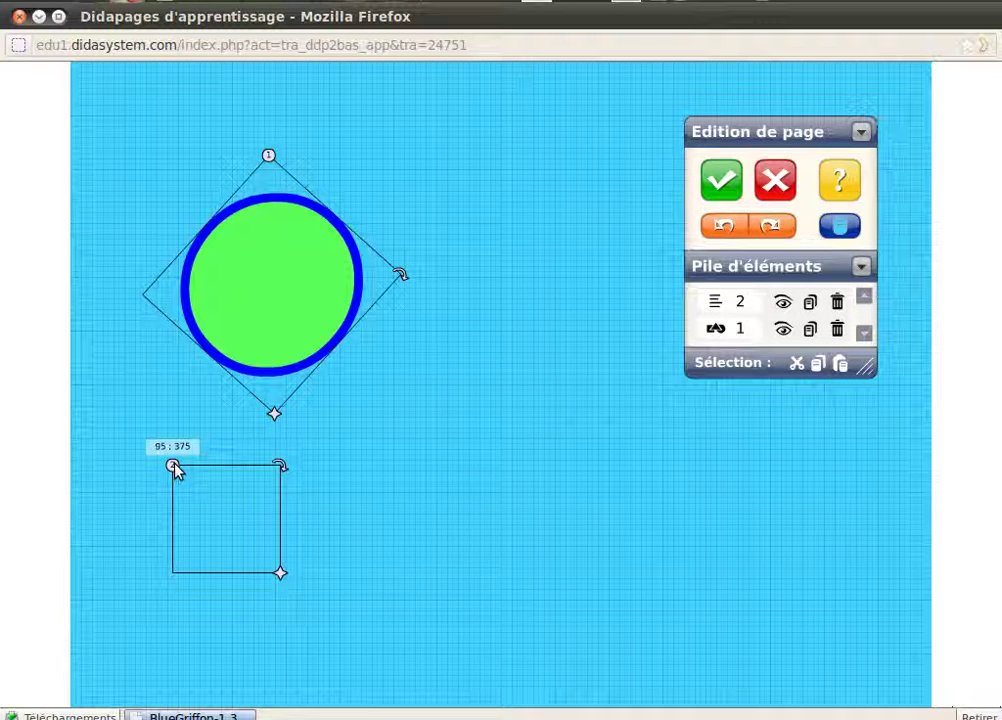
{"action": "left_click_drag", "start_coordinate": [281, 574], "coordinate": [333, 557]}
{"action": "left_click", "coordinate": [239, 495]}
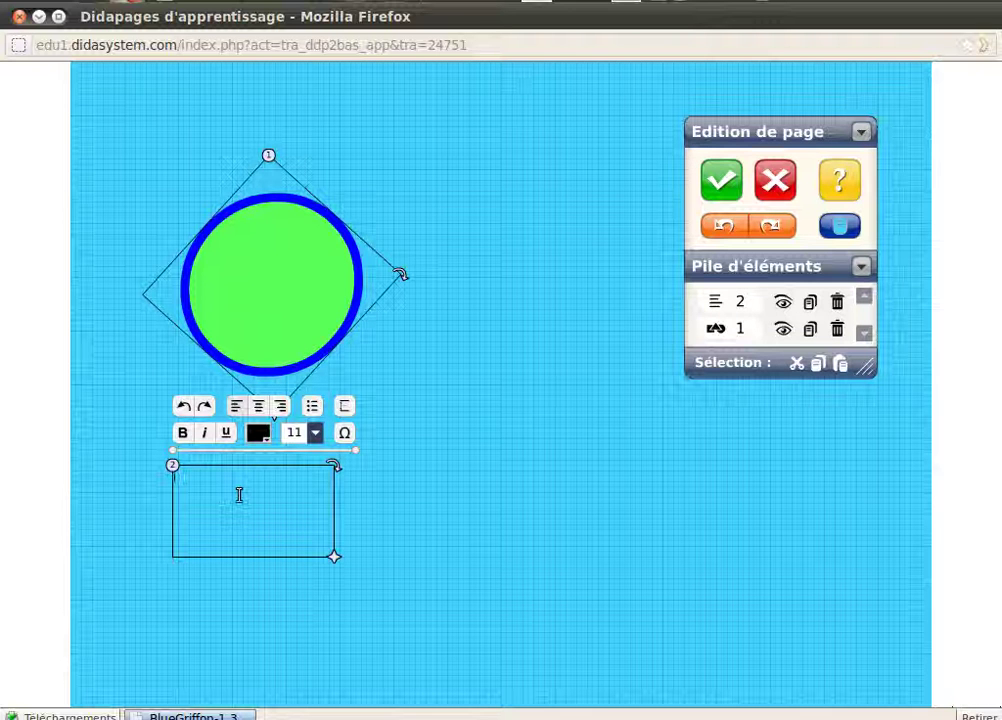
{"action": "type", "text": "un texte"}
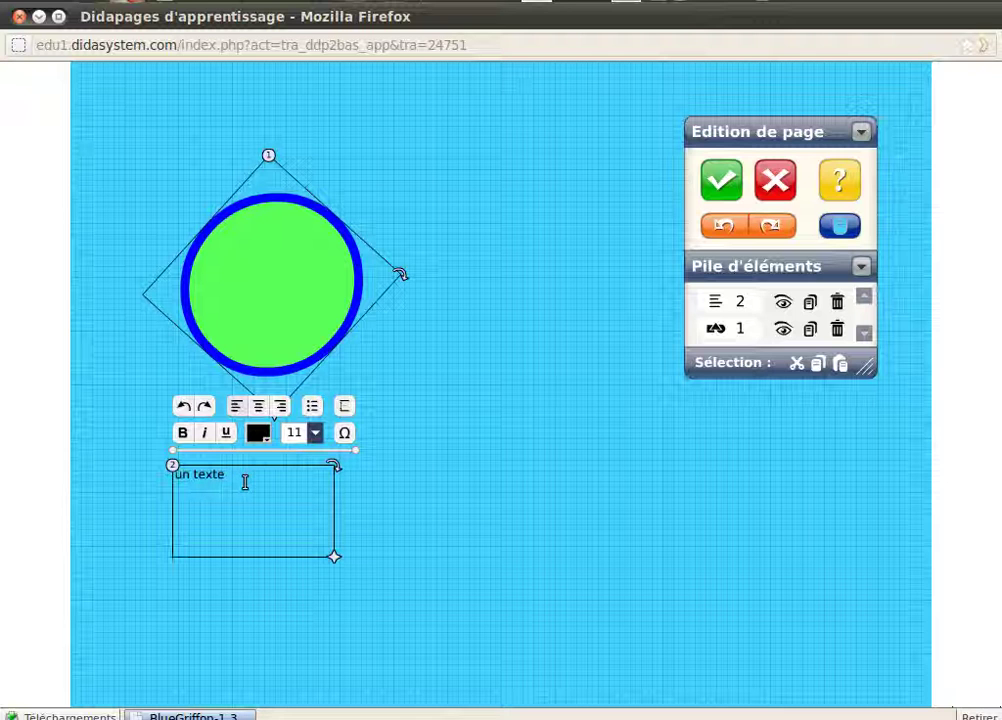
{"action": "left_click", "coordinate": [443, 512]}
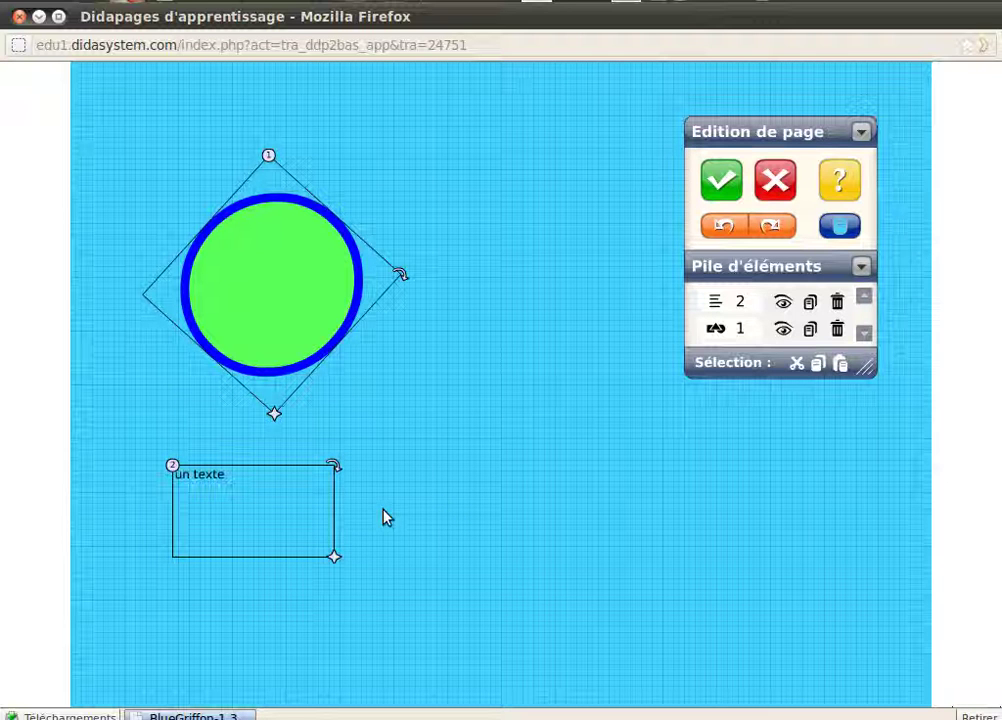
- Shrink the "un texte" box to fit its text, move it above and right of the circle, and validate the page edits
{"action": "left_click_drag", "start_coordinate": [334, 557], "coordinate": [248, 508]}
{"action": "left_click_drag", "start_coordinate": [172, 470], "coordinate": [378, 122]}
{"action": "left_click", "coordinate": [420, 142]}
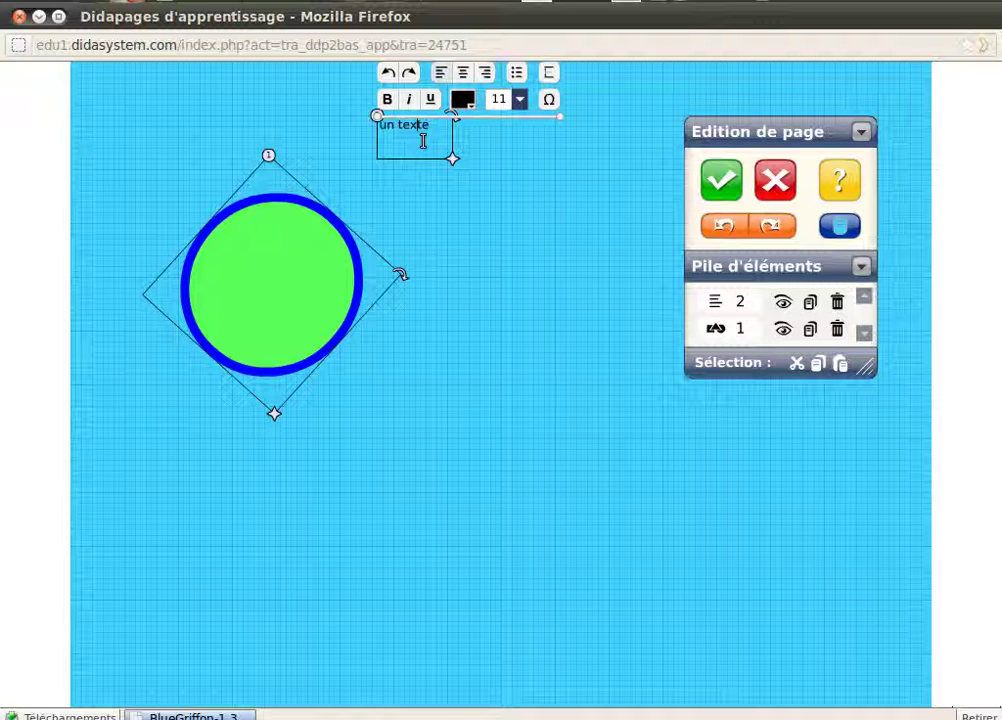
{"action": "left_click", "coordinate": [506, 160]}
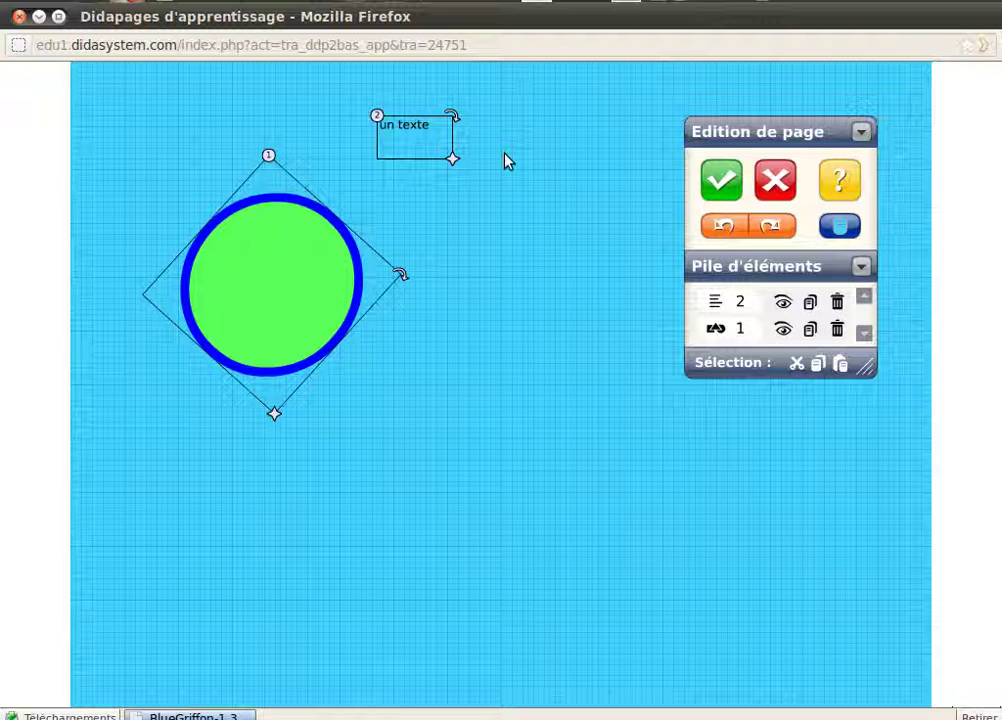
{"action": "left_click", "coordinate": [727, 185]}
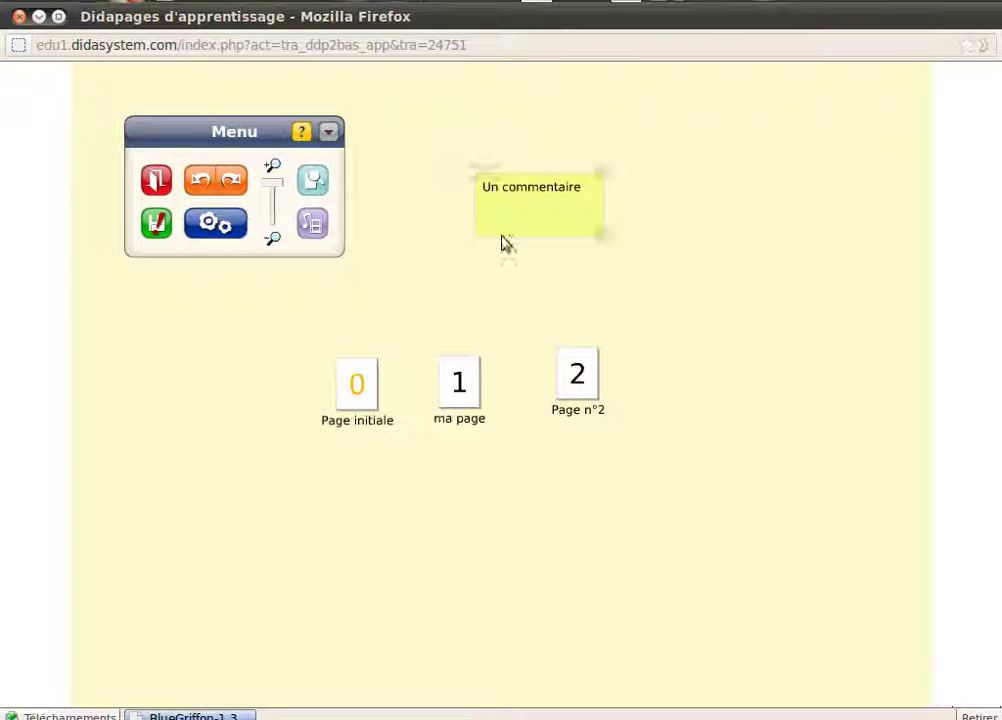
- Test Page initiale to preview its circle and text, and close the preview
{"action": "right_click", "coordinate": [365, 390]}
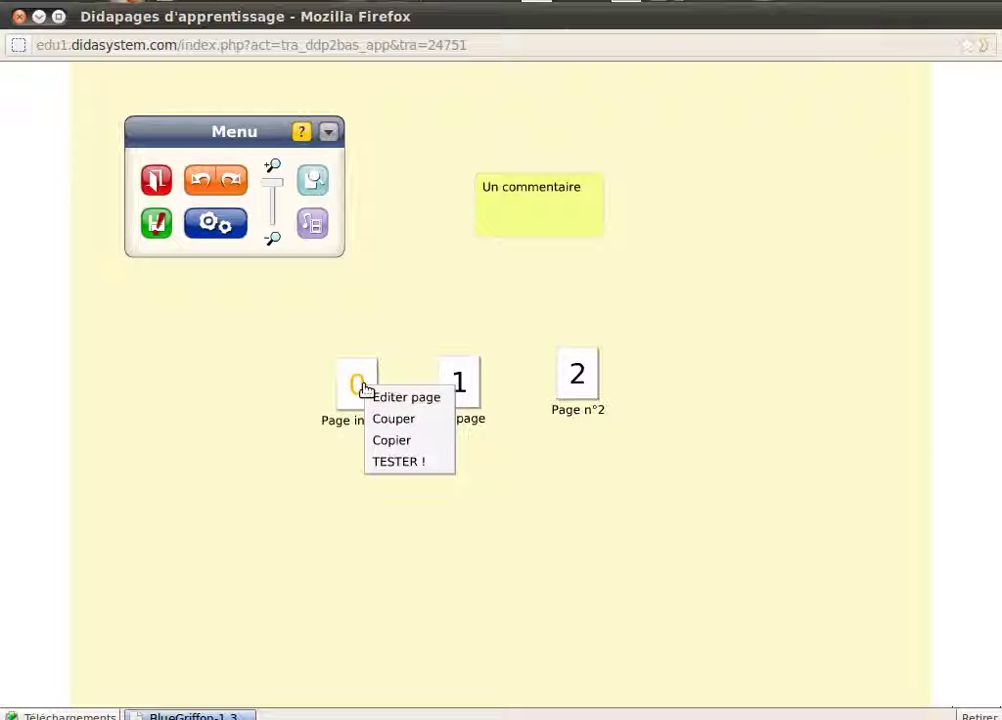
{"action": "left_click", "coordinate": [391, 463]}
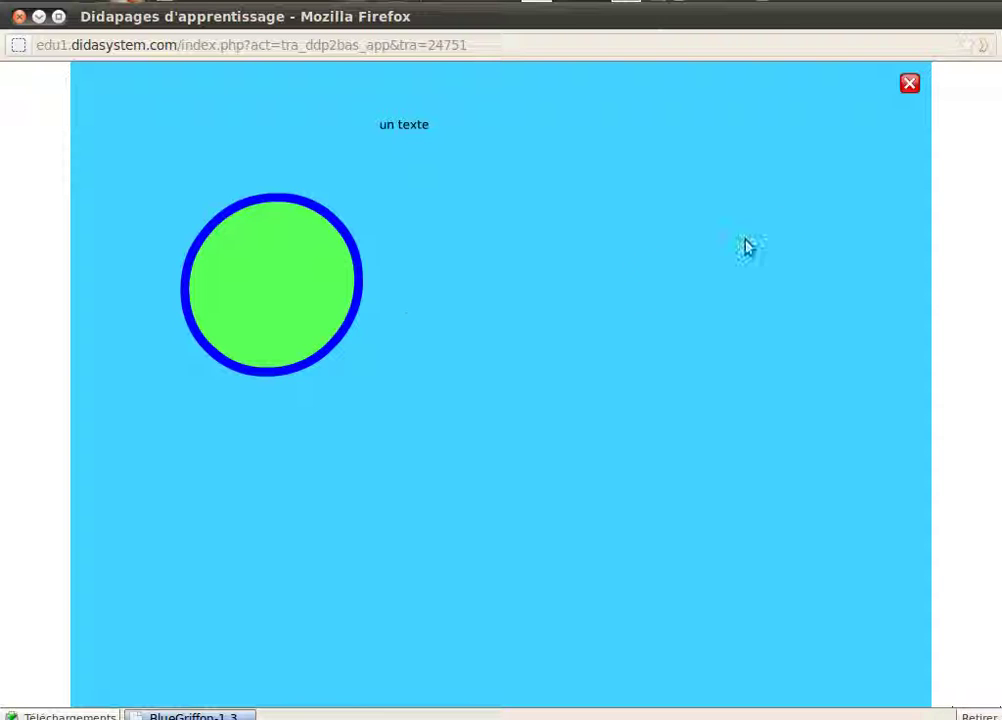
{"action": "left_click", "coordinate": [909, 86]}
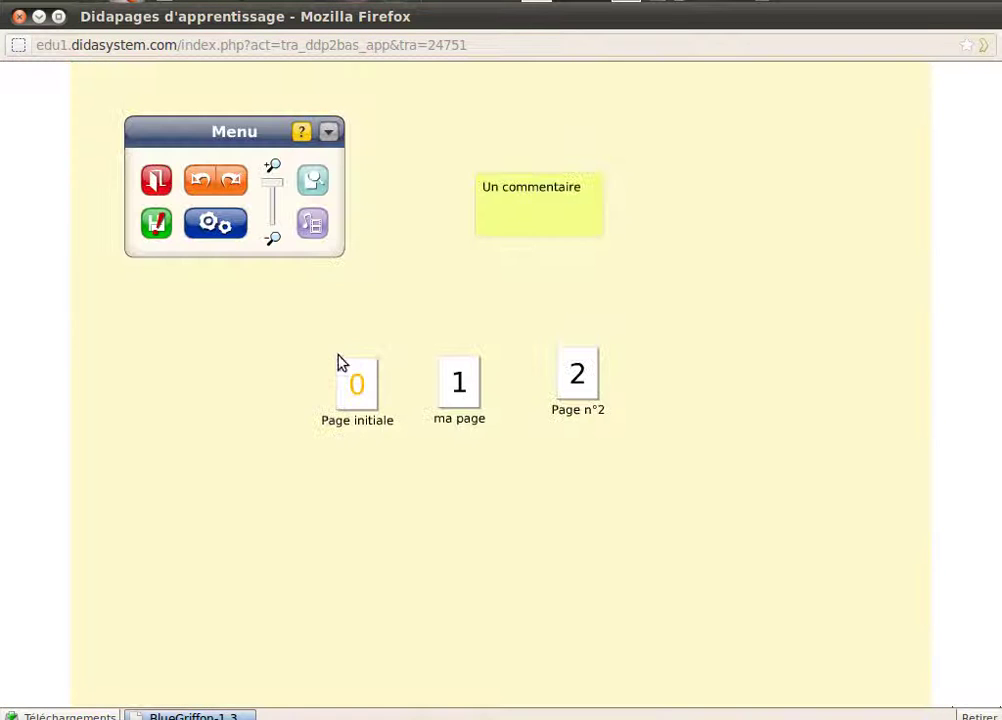
- Open Page initiale for editing and toggle the visibility of the "un texte" element off and back on
{"action": "right_click", "coordinate": [357, 390]}
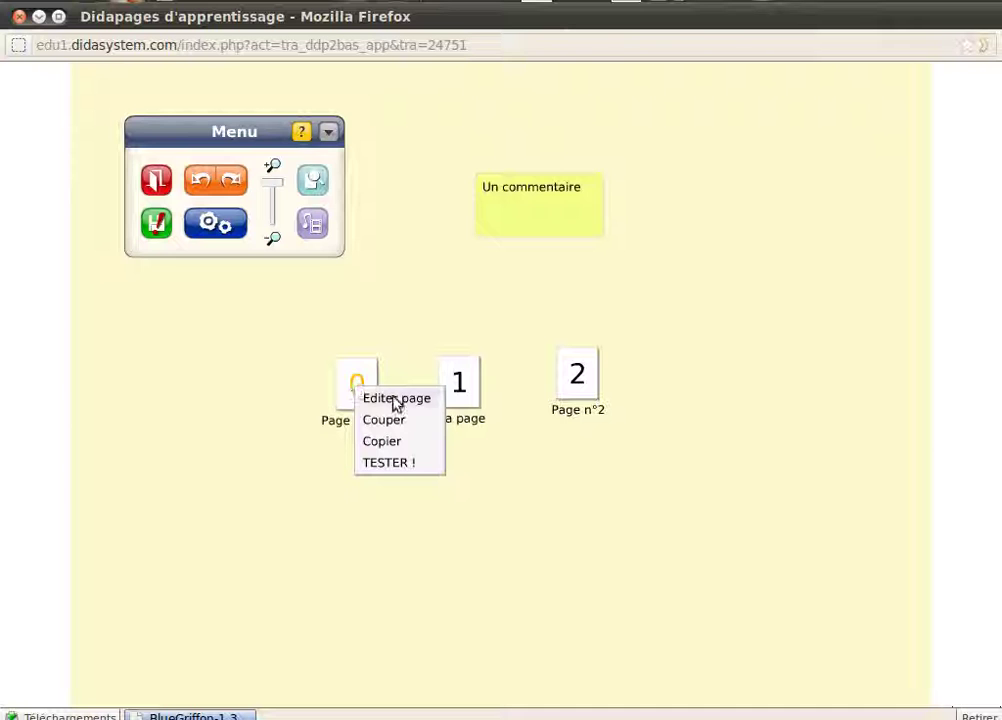
{"action": "left_click", "coordinate": [396, 399]}
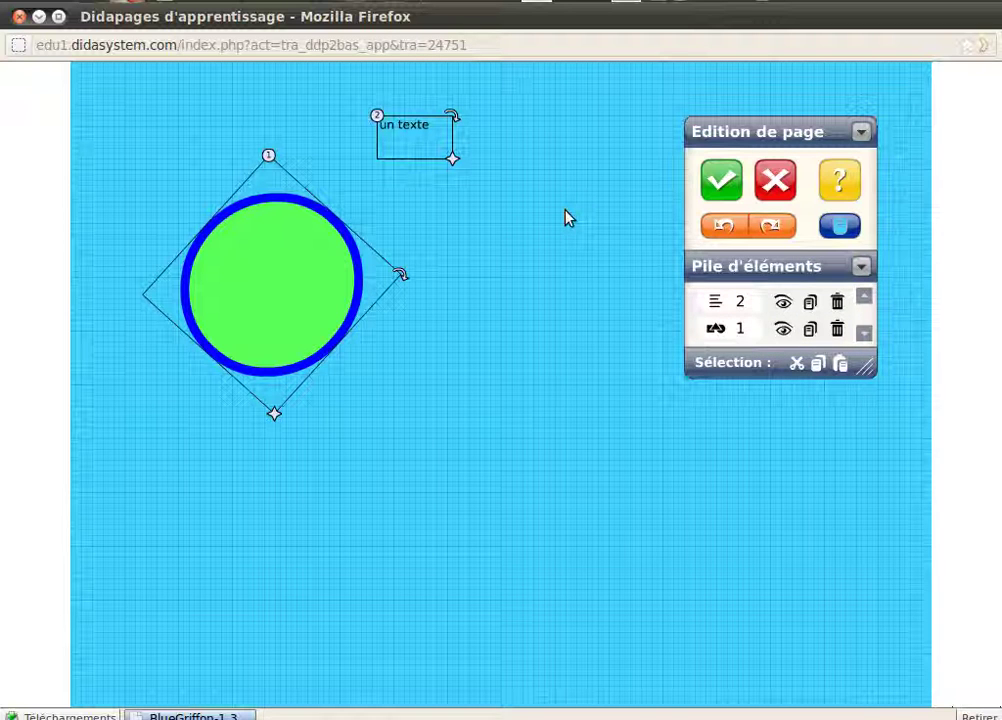
{"action": "left_click", "coordinate": [783, 303]}
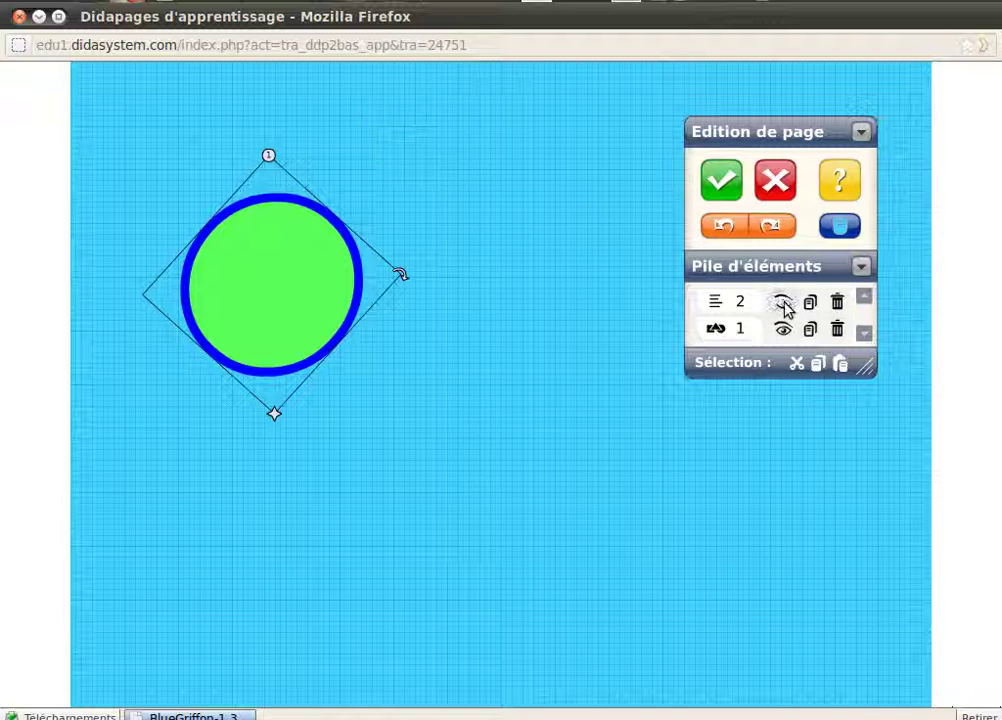
{"action": "left_click", "coordinate": [783, 303]}
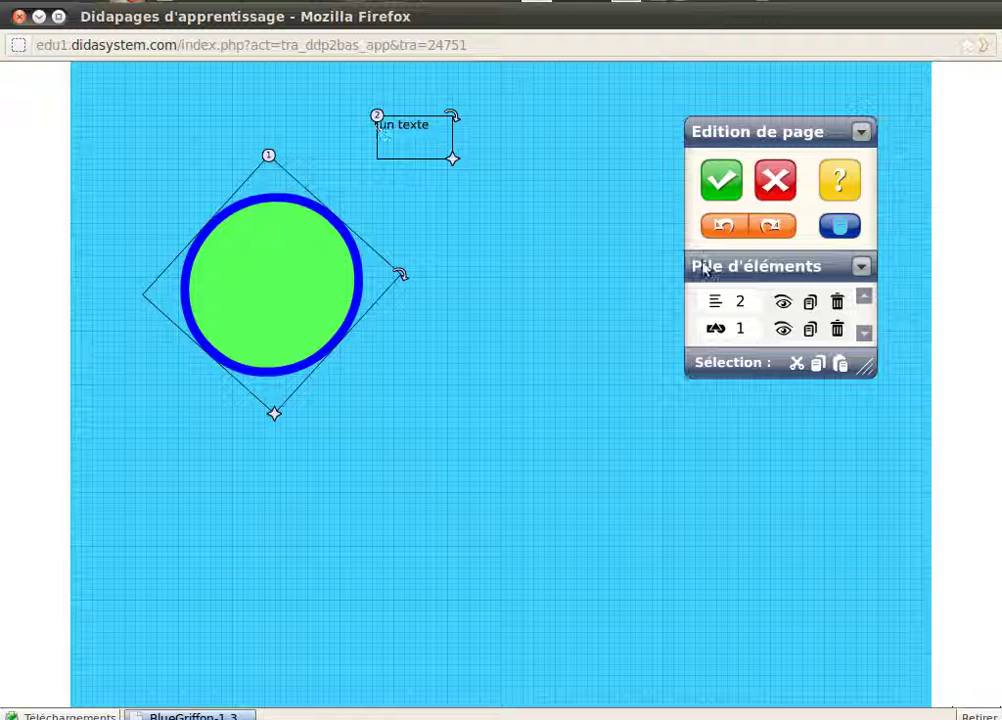
- Duplicate the "un texte" element, placing the copy below and right of the original, and delete that copy
{"action": "left_click", "coordinate": [810, 305]}
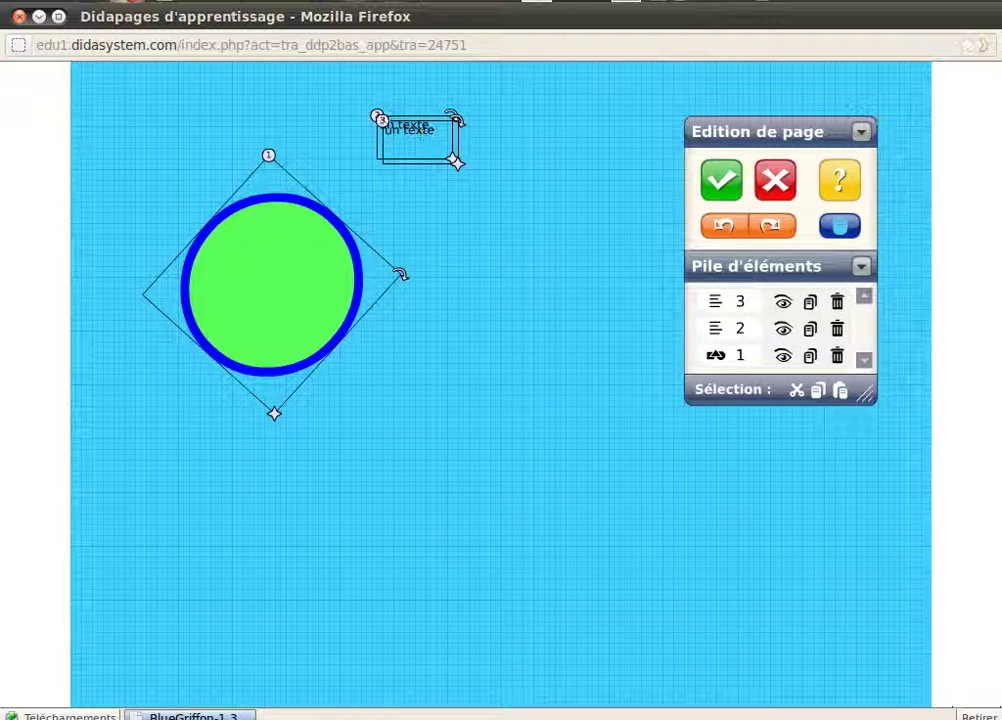
{"action": "left_click_drag", "start_coordinate": [381, 120], "coordinate": [463, 239]}
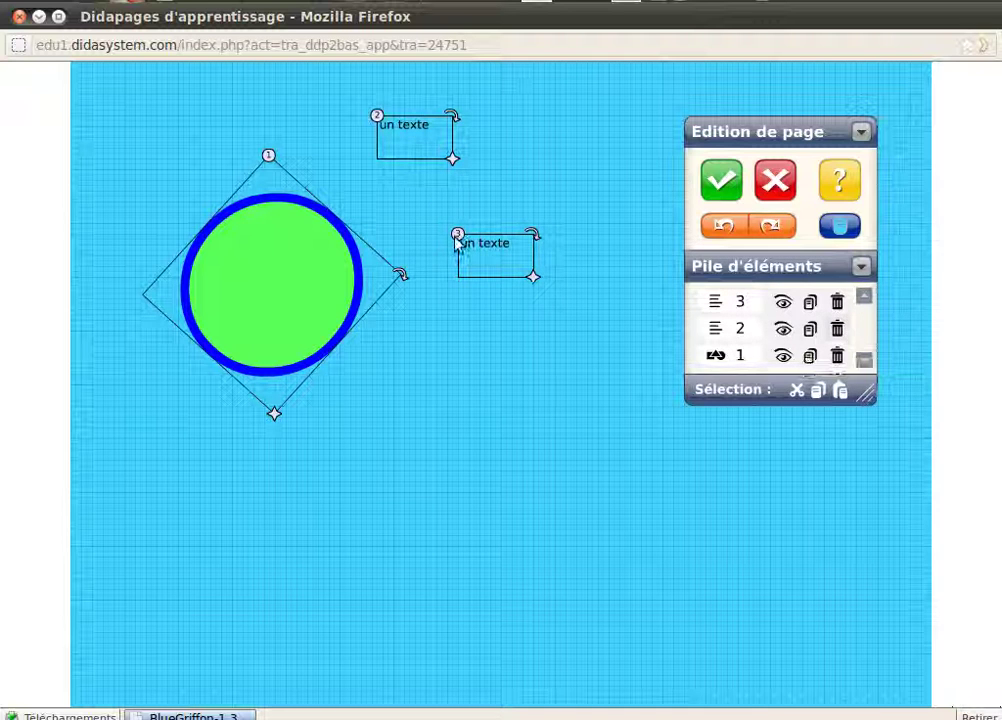
{"action": "left_click", "coordinate": [837, 302]}
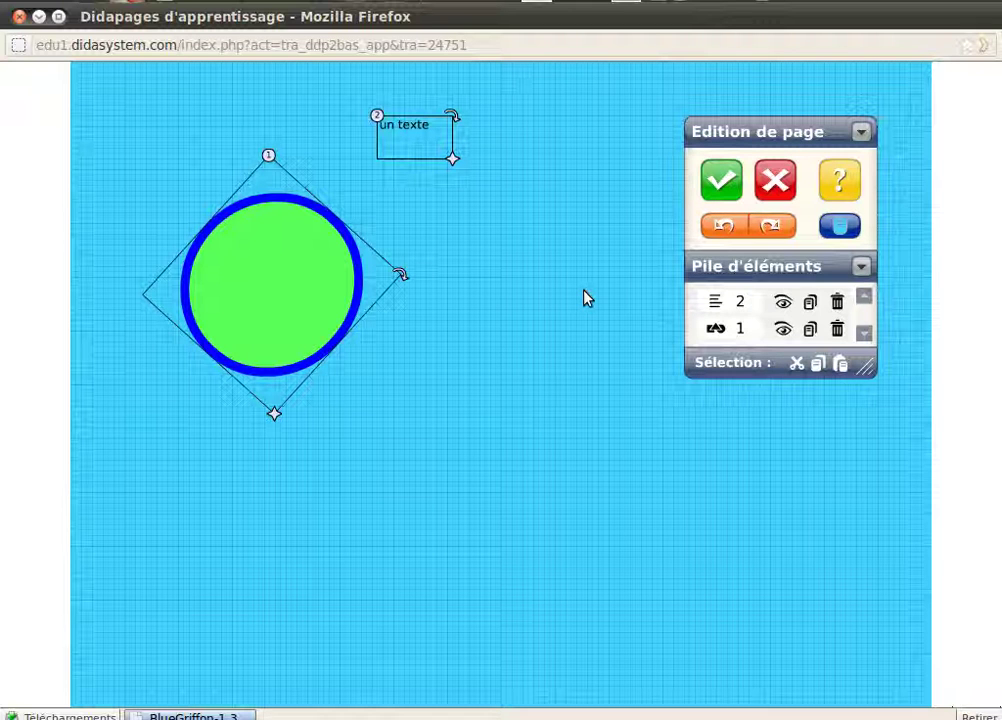
- Move the "un texte" box down and slightly left toward the circle, and place it beneath the circle in the element stack
{"action": "left_click_drag", "start_coordinate": [377, 117], "coordinate": [377, 155]}
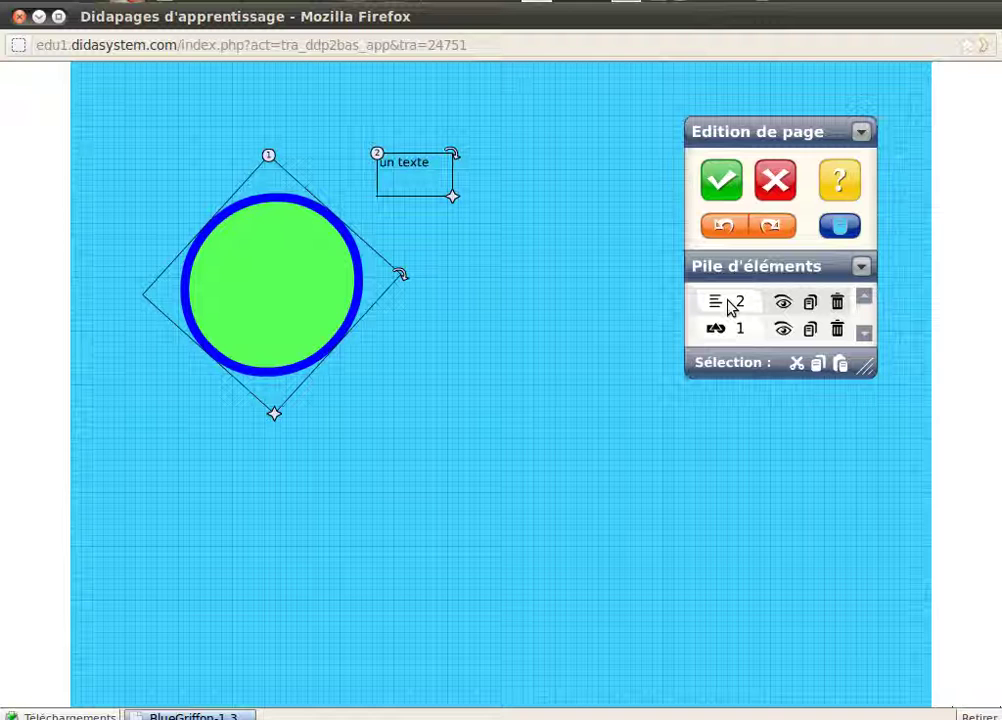
{"action": "left_click_drag", "start_coordinate": [730, 307], "coordinate": [730, 330]}
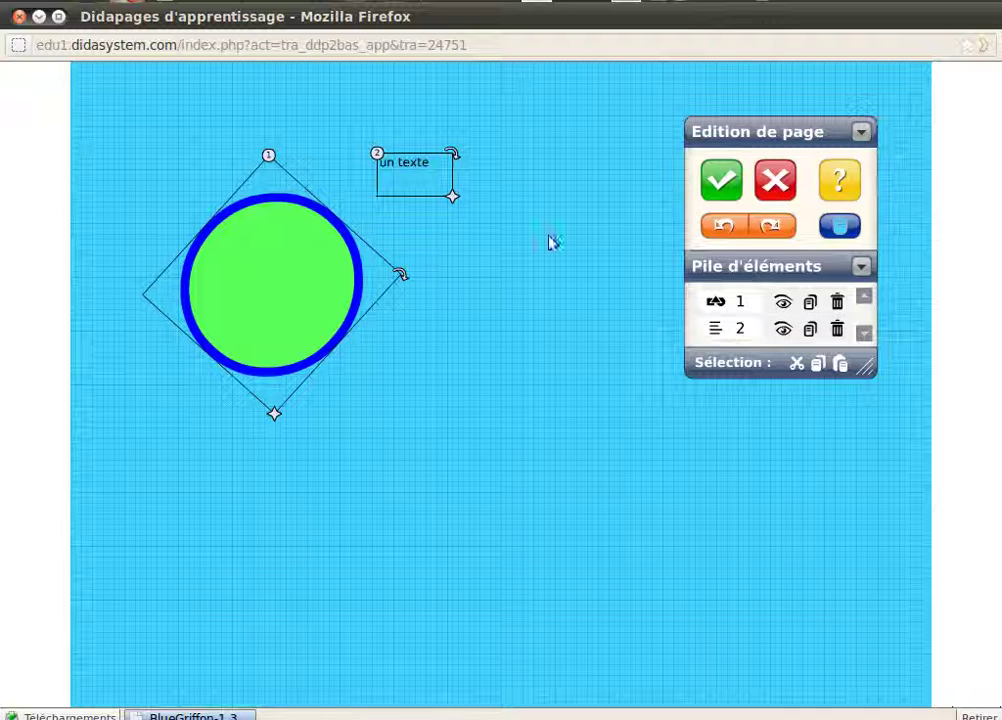
{"action": "mouse_move", "coordinate": [379, 158]}
{"action": "left_mouse_down"}
{"action": "mouse_move", "coordinate": [295, 201]}
{"action": "mouse_move", "coordinate": [252, 259]}
{"action": "mouse_move", "coordinate": [351, 197]}
{"action": "mouse_move", "coordinate": [180, 324]}
{"action": "mouse_move", "coordinate": [360, 190]}
{"action": "mouse_move", "coordinate": [365, 173]}
{"action": "left_mouse_up"}
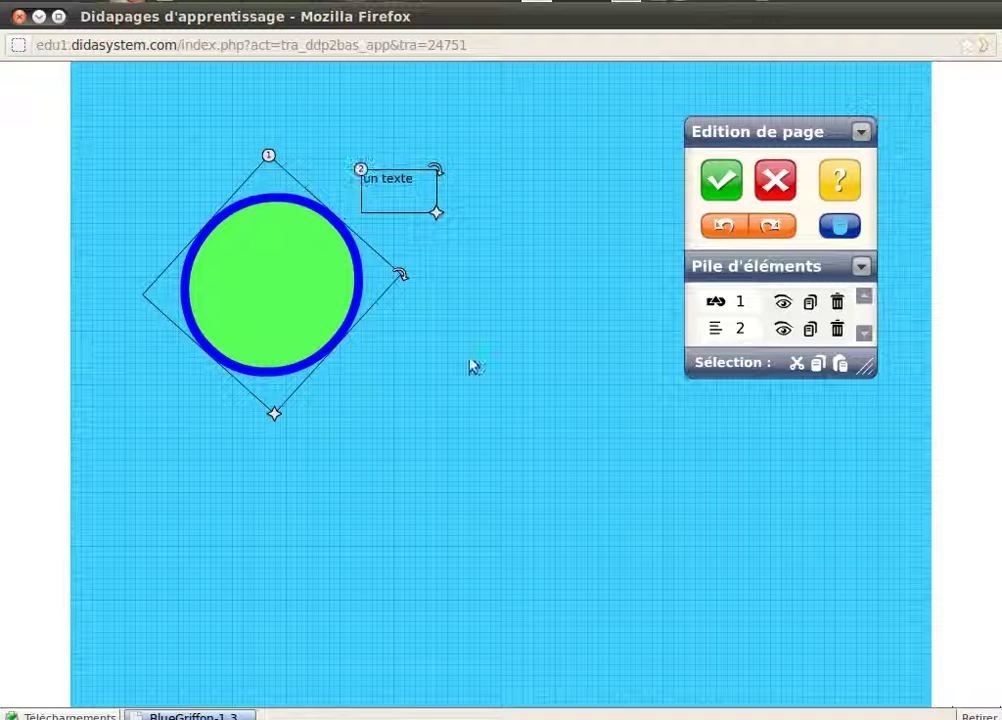
{"action": "right_click", "coordinate": [438, 362]}
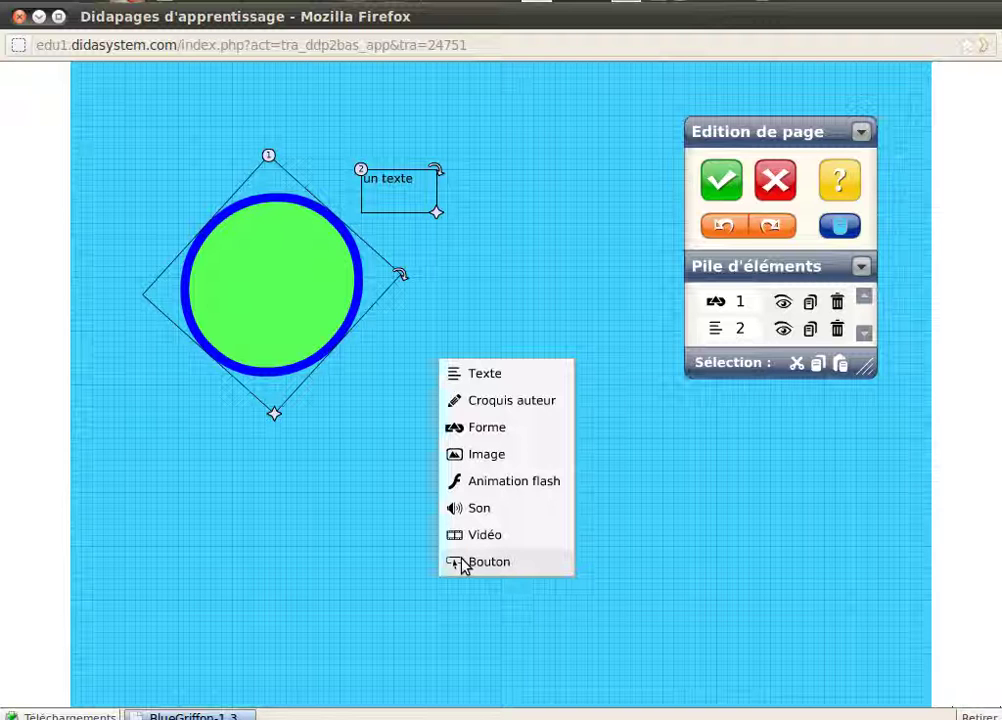
{"action": "left_click", "coordinate": [528, 289]}
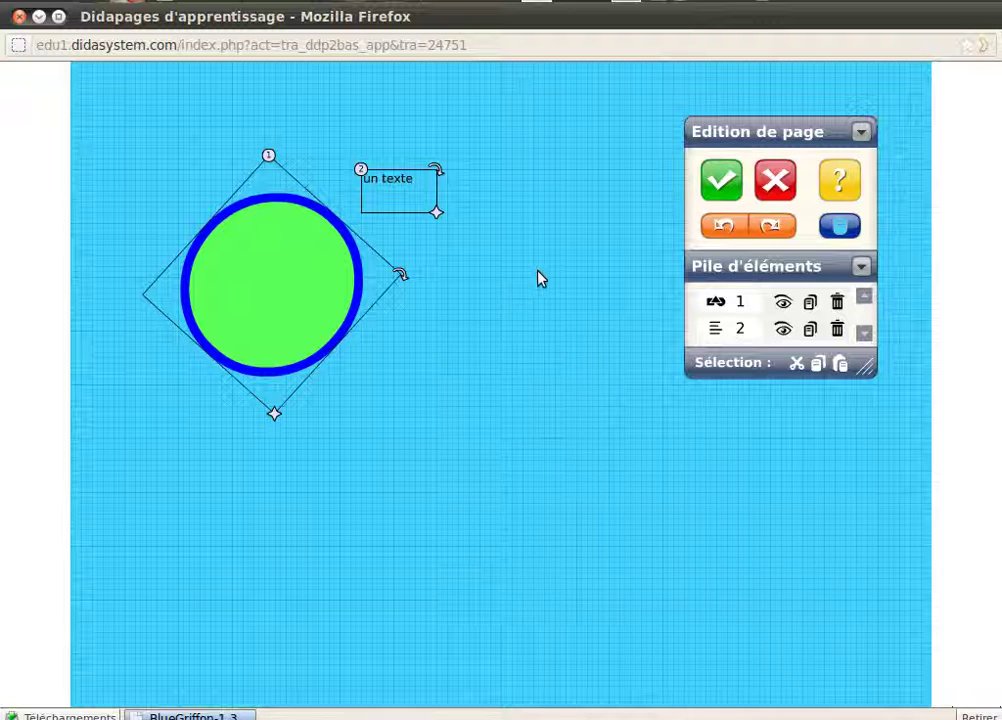